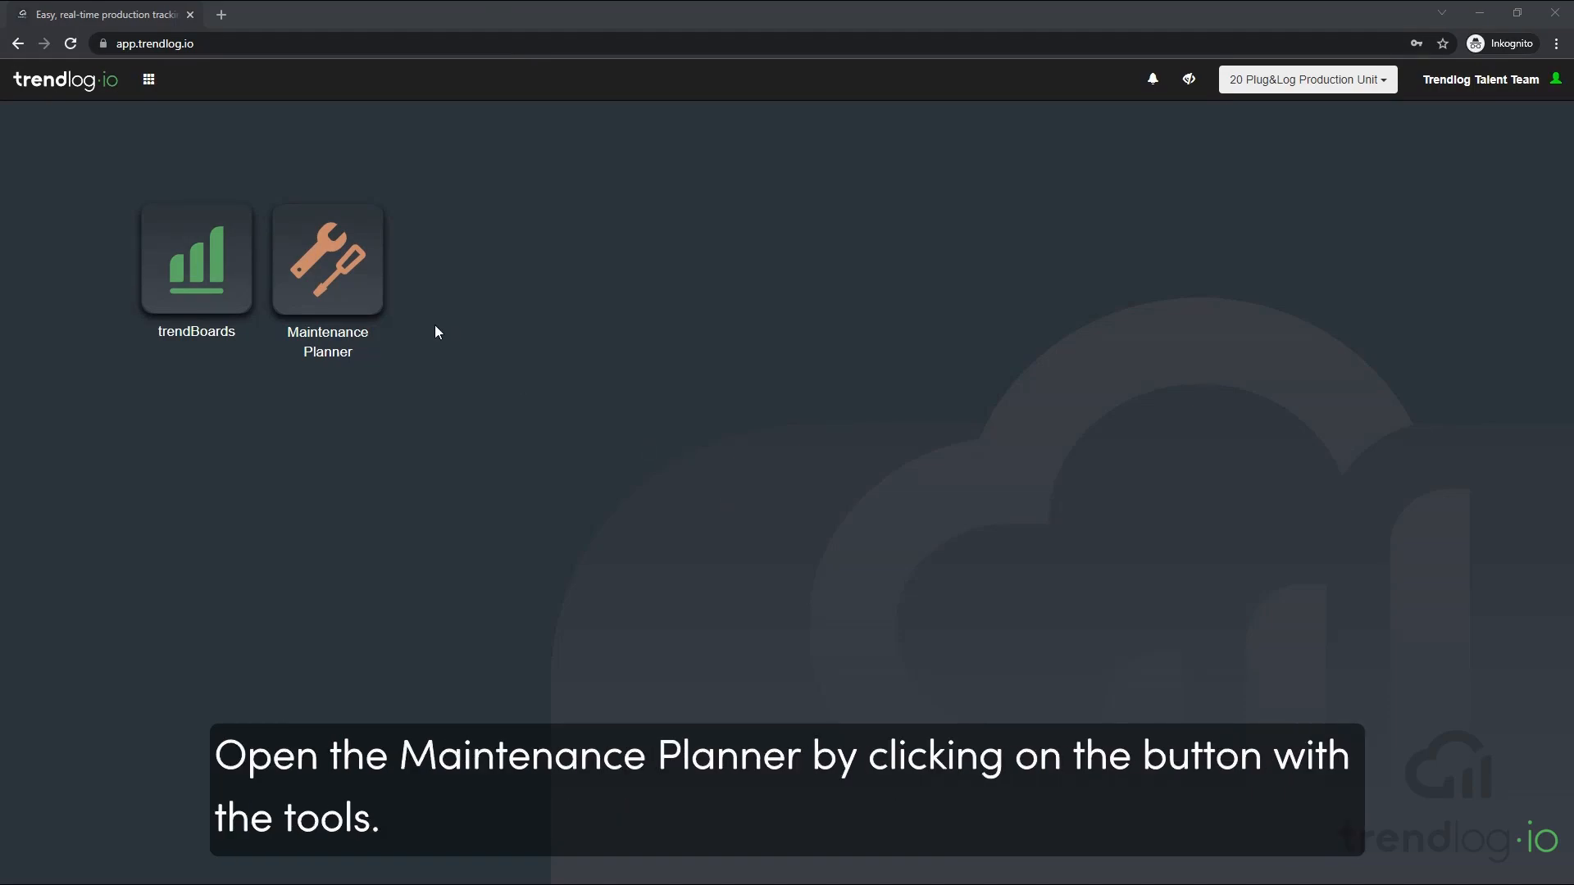
# Create a new resource named "Tractor" in the Maintenance Planner
pyautogui.click(336, 267)
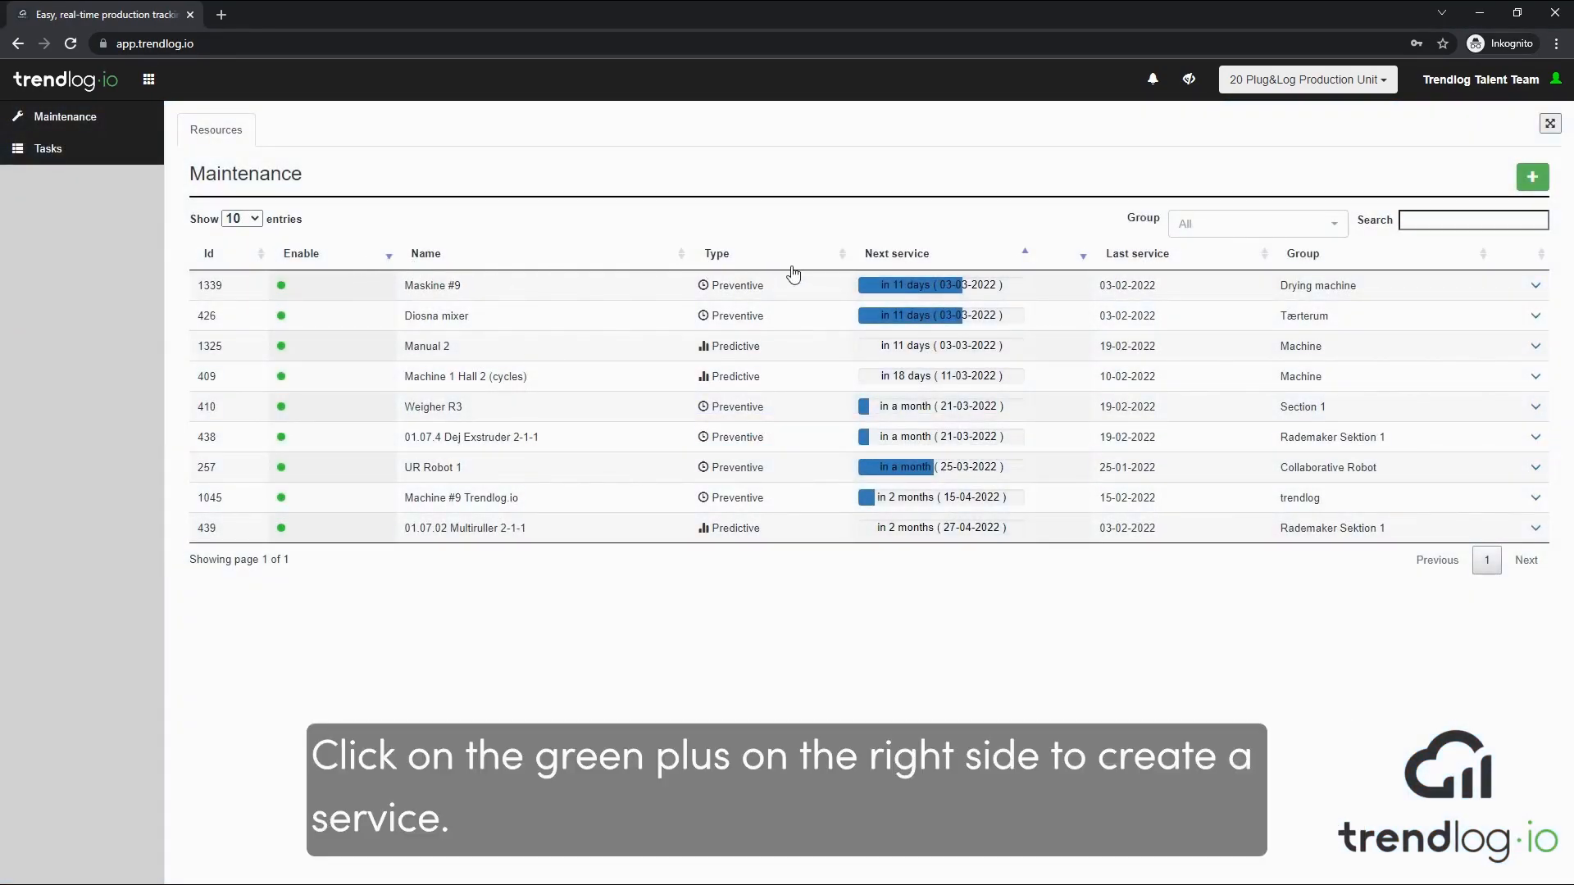
pyautogui.click(1533, 177)
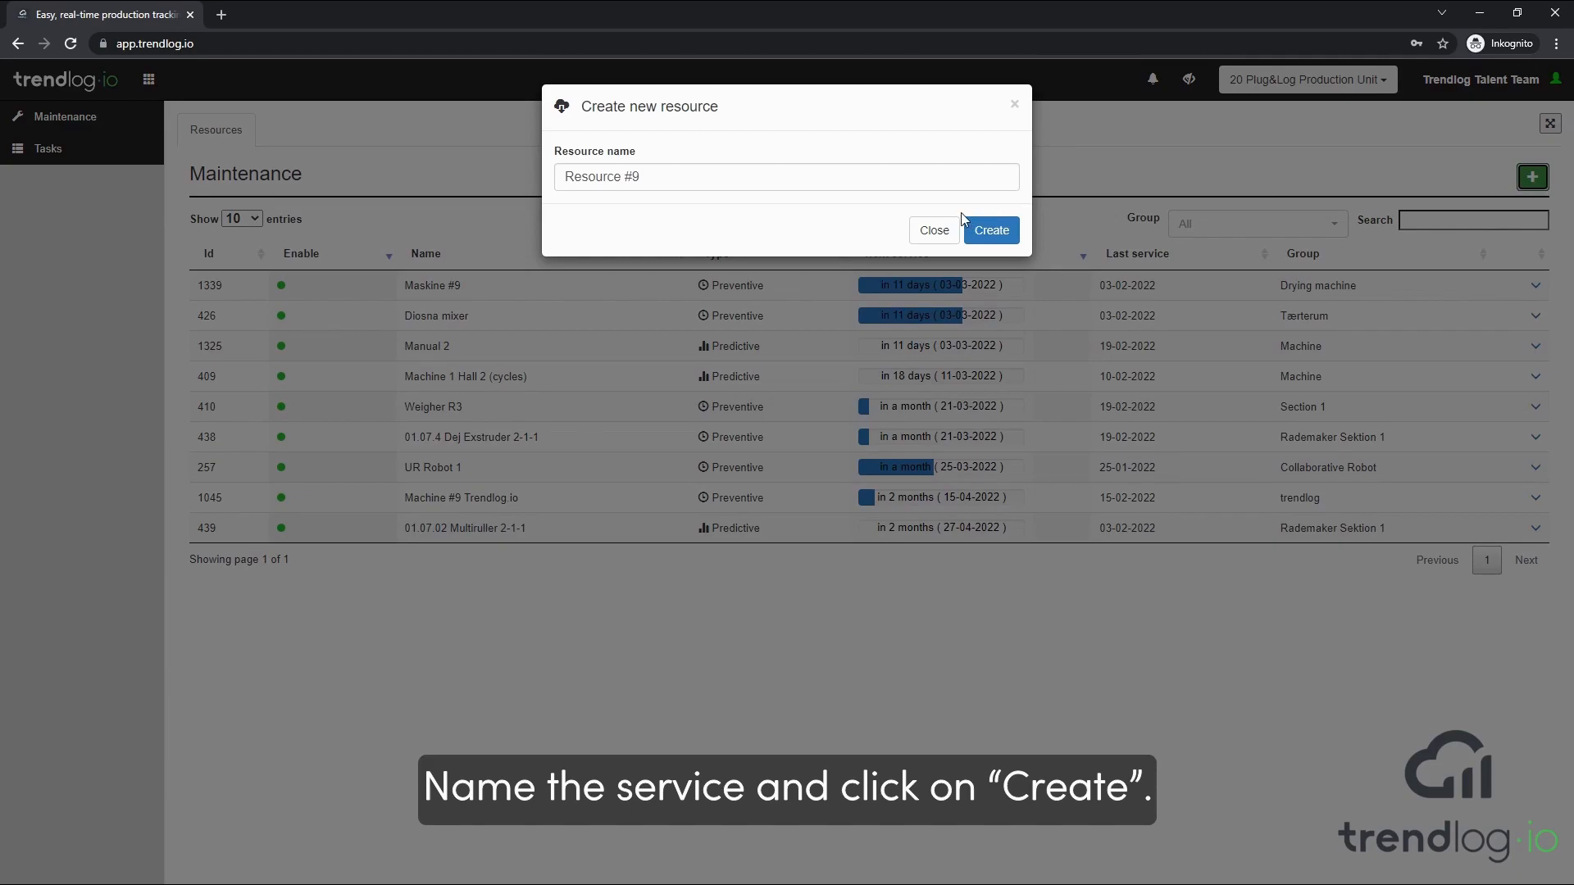
pyautogui.moveTo(934, 176); pyautogui.dragTo(533, 178)
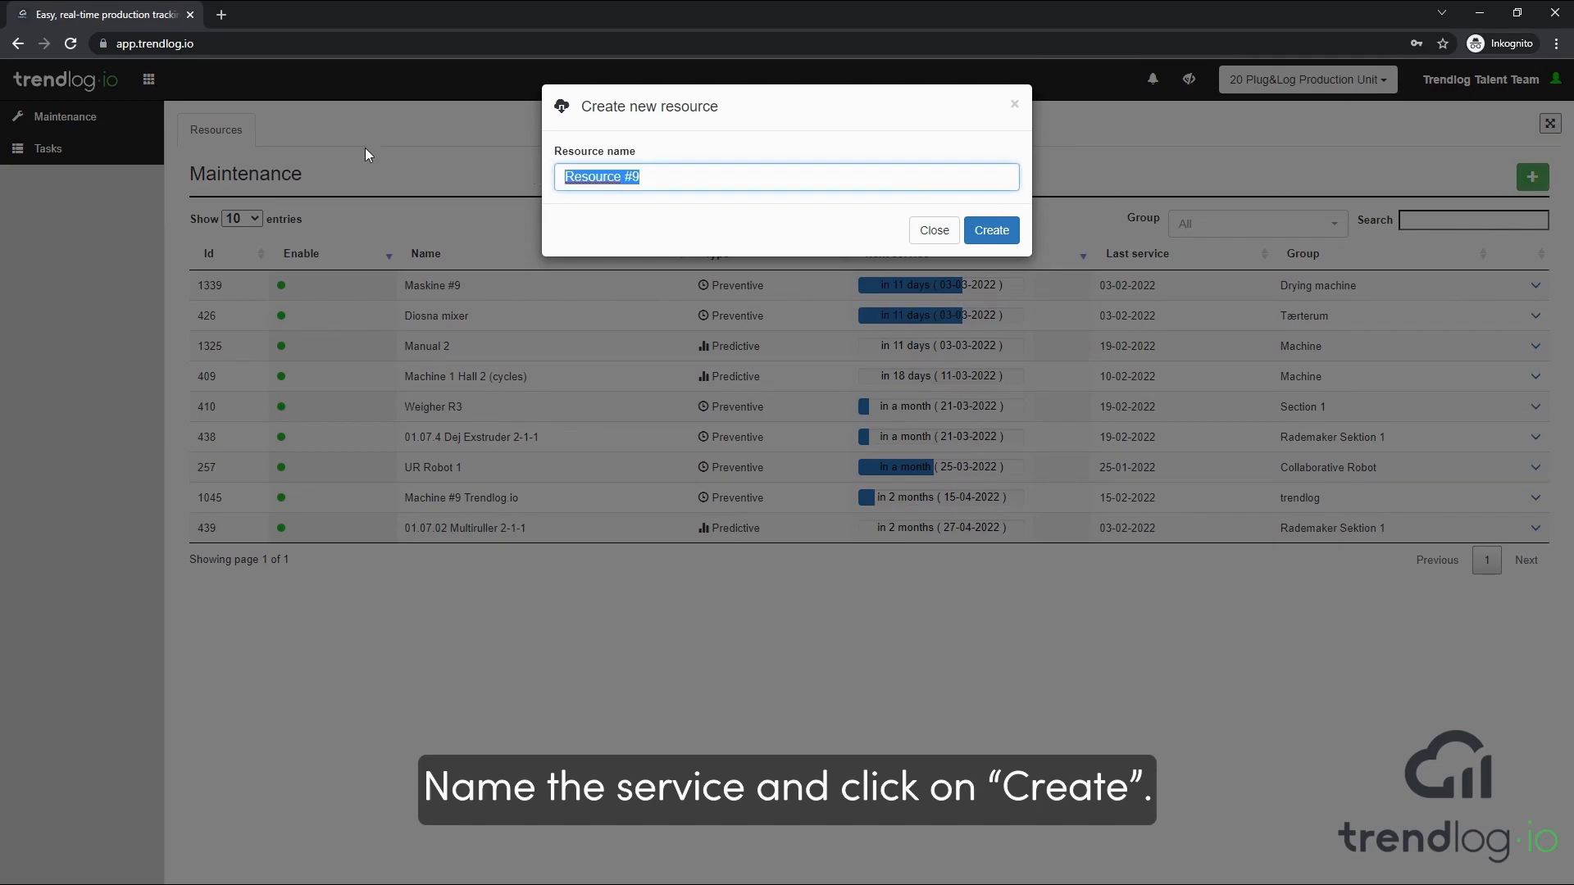
pyautogui.write('Tractor')
pyautogui.click(993, 232)
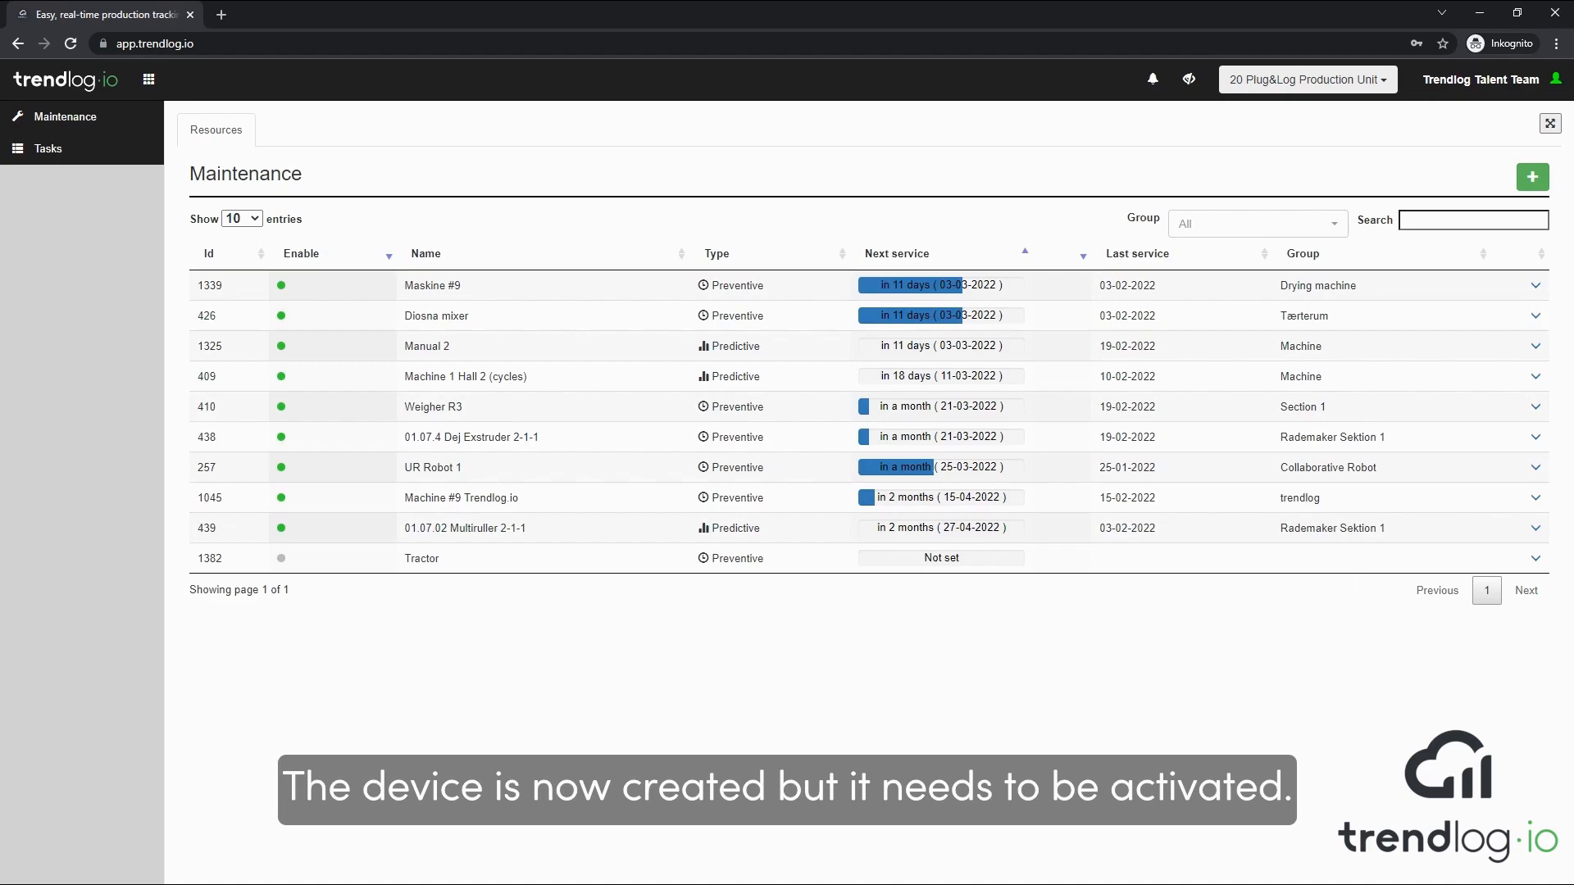
# Open the Tractor resource for editing and assign it to a newly created resource group named "Vehicles"
pyautogui.click(1535, 562)
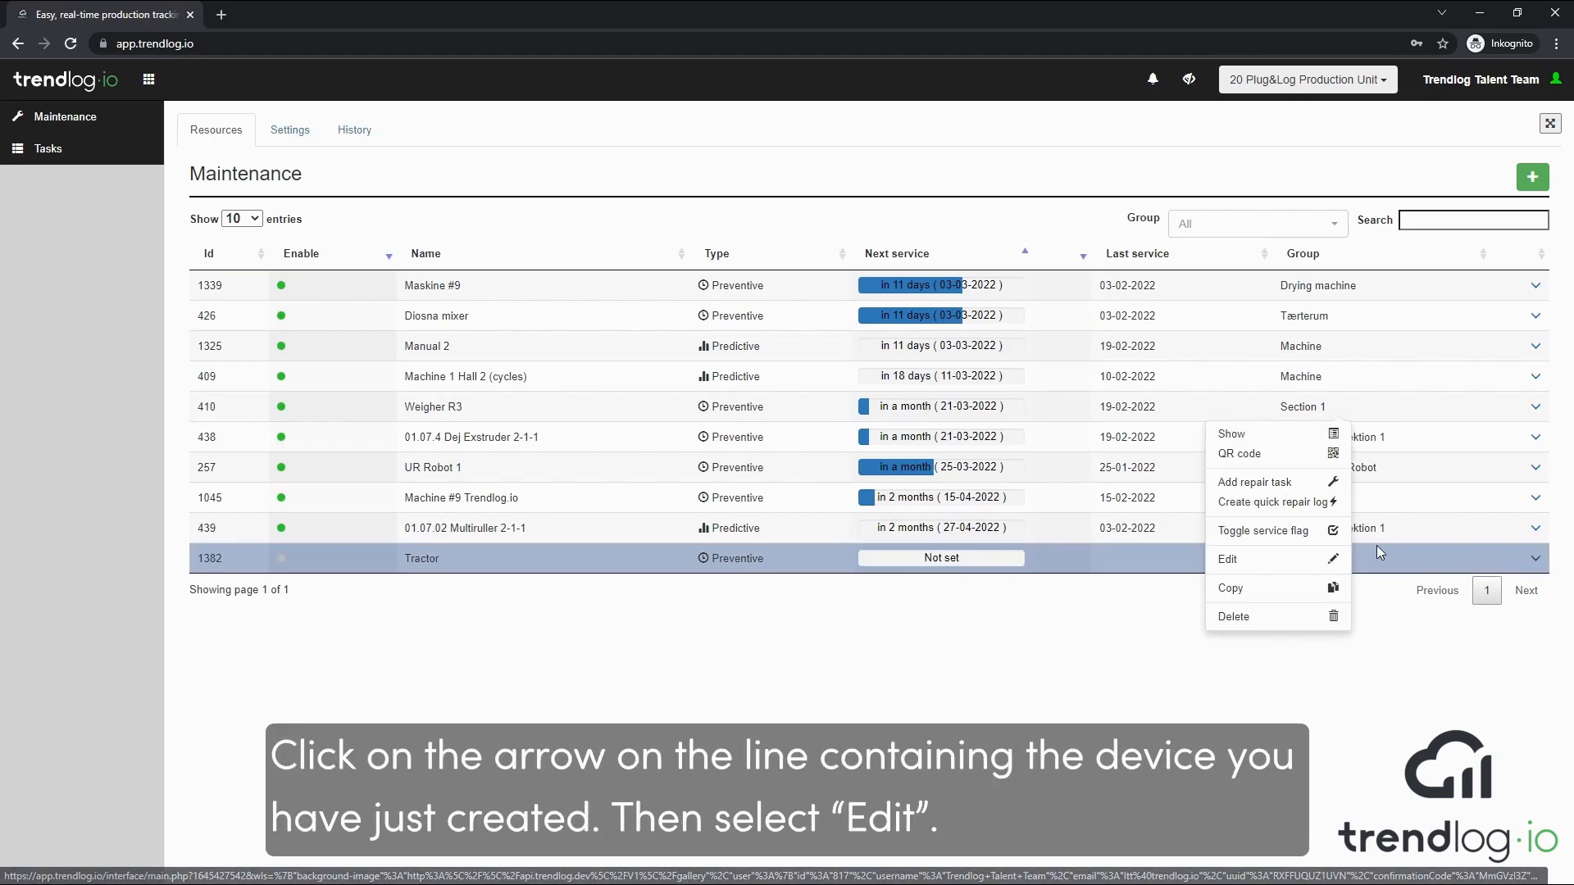
pyautogui.click(1303, 565)
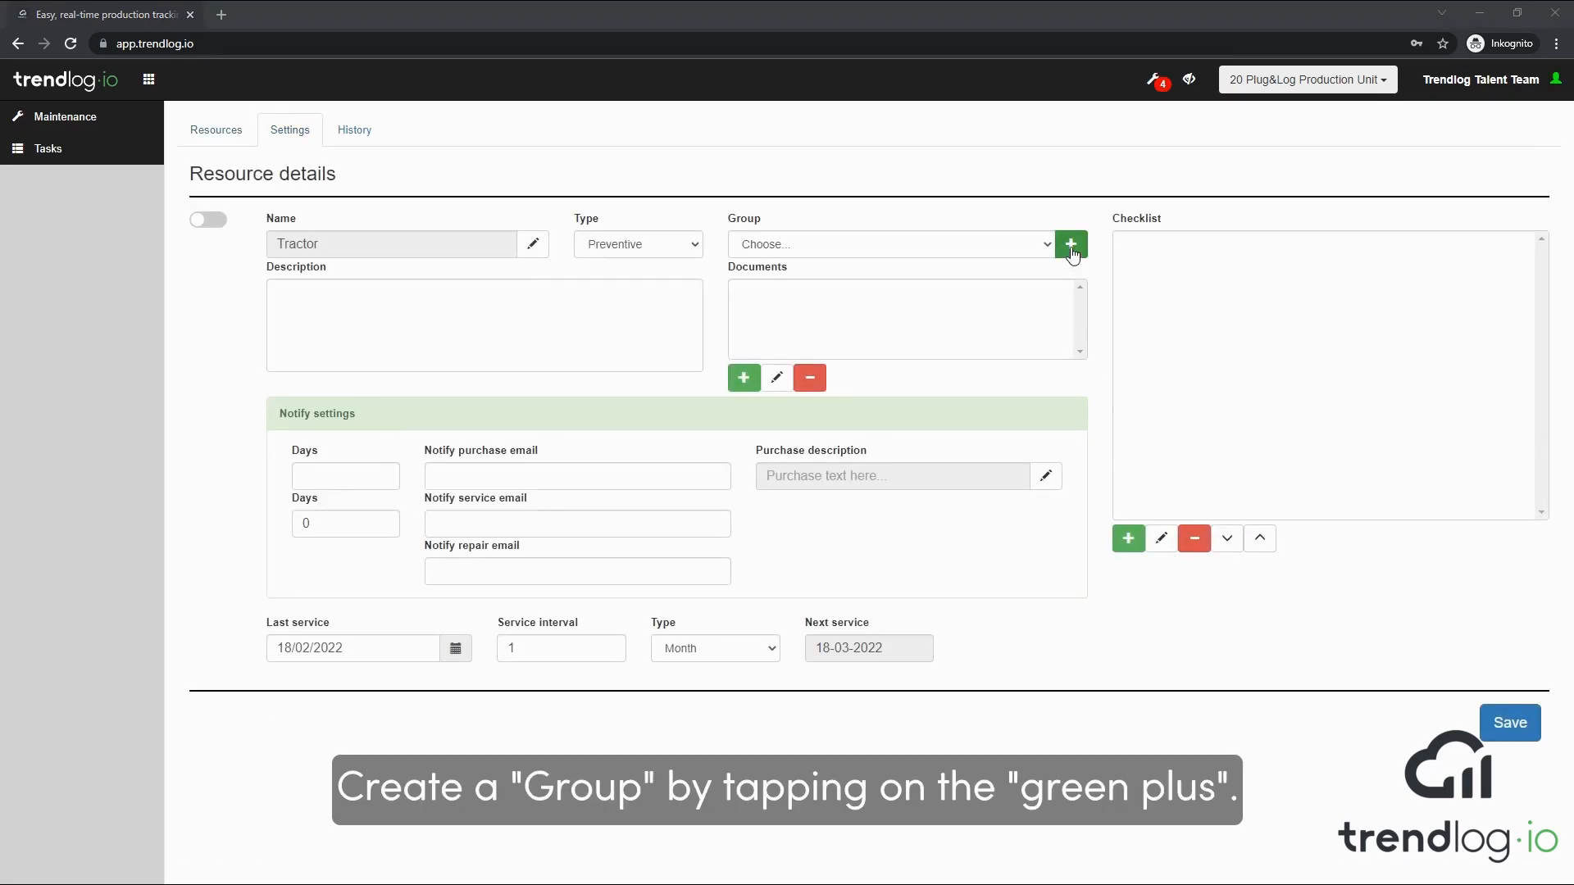
pyautogui.click(1071, 250)
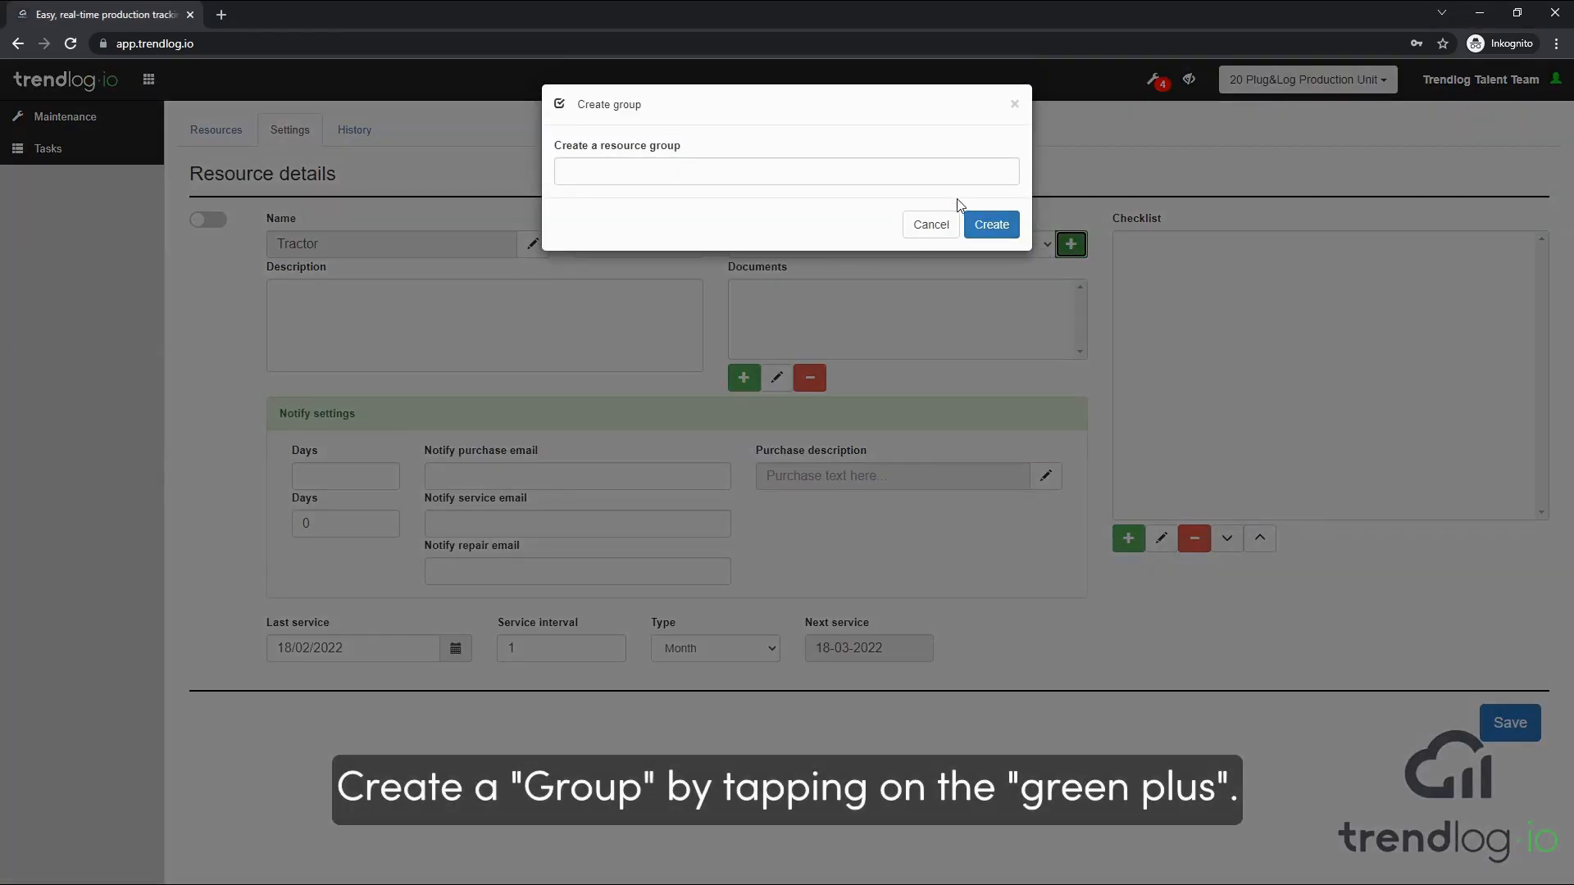
pyautogui.write('Vehi')
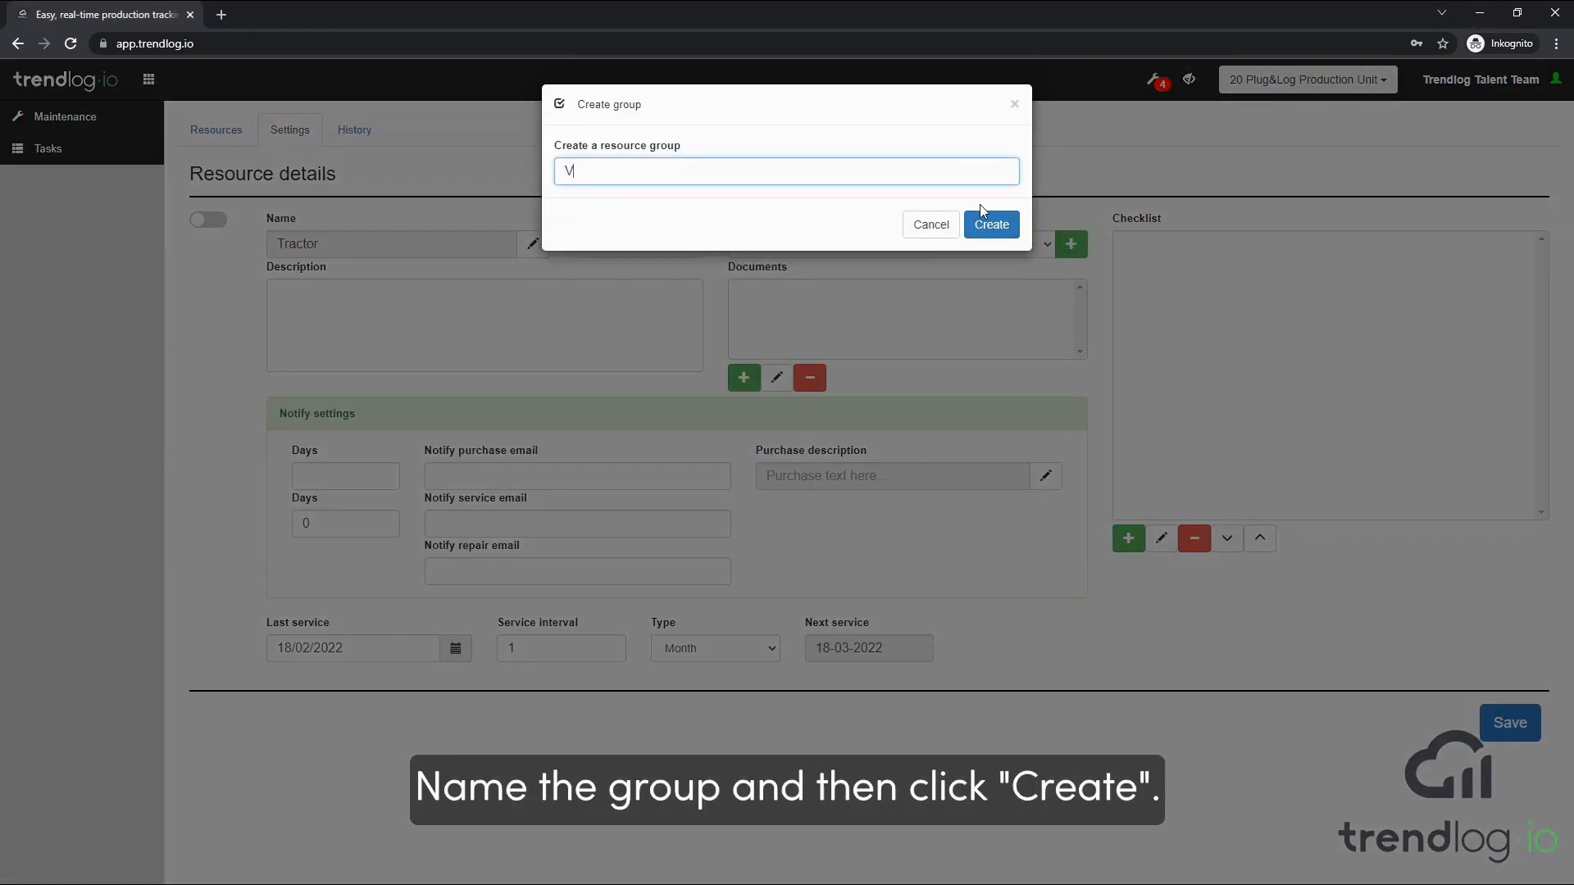
pyautogui.write('cles')
pyautogui.click(988, 220)
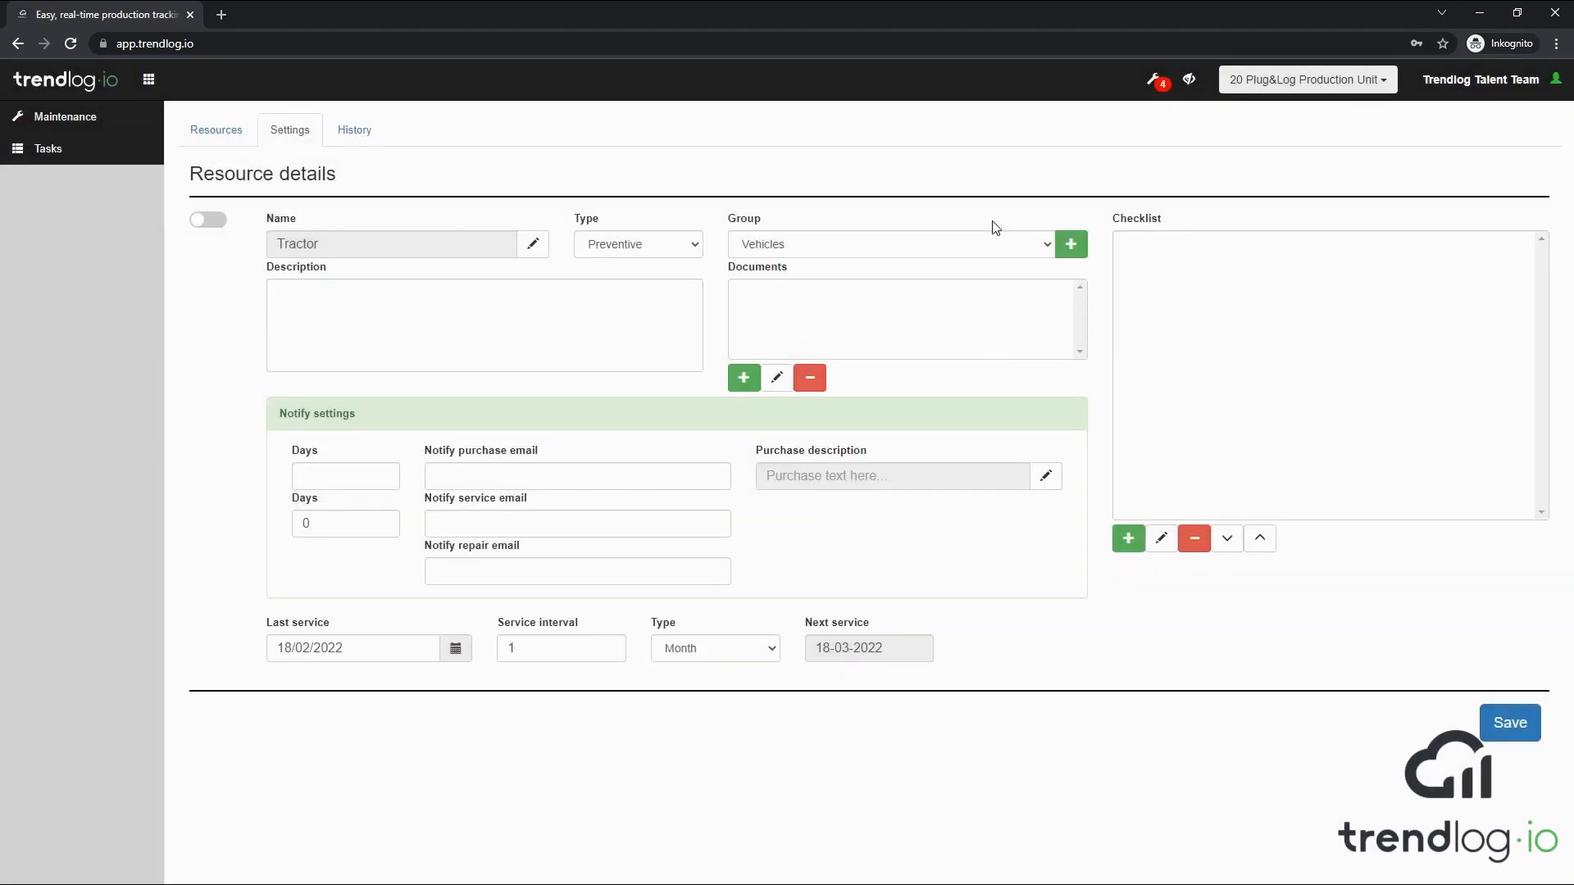
pyautogui.click(1048, 246)
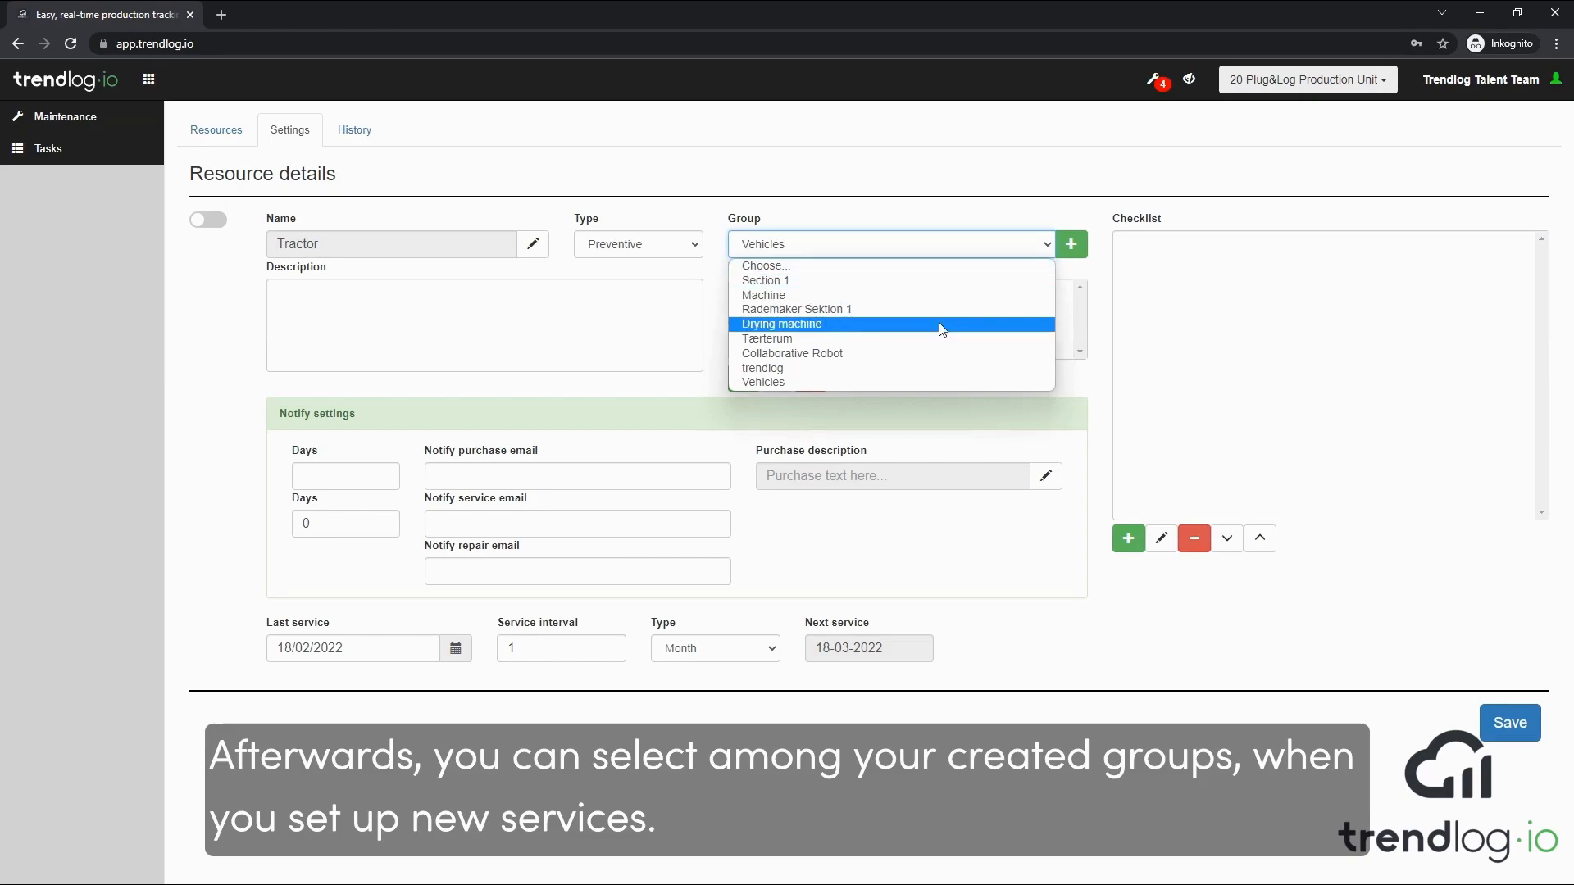
pyautogui.click(927, 382)
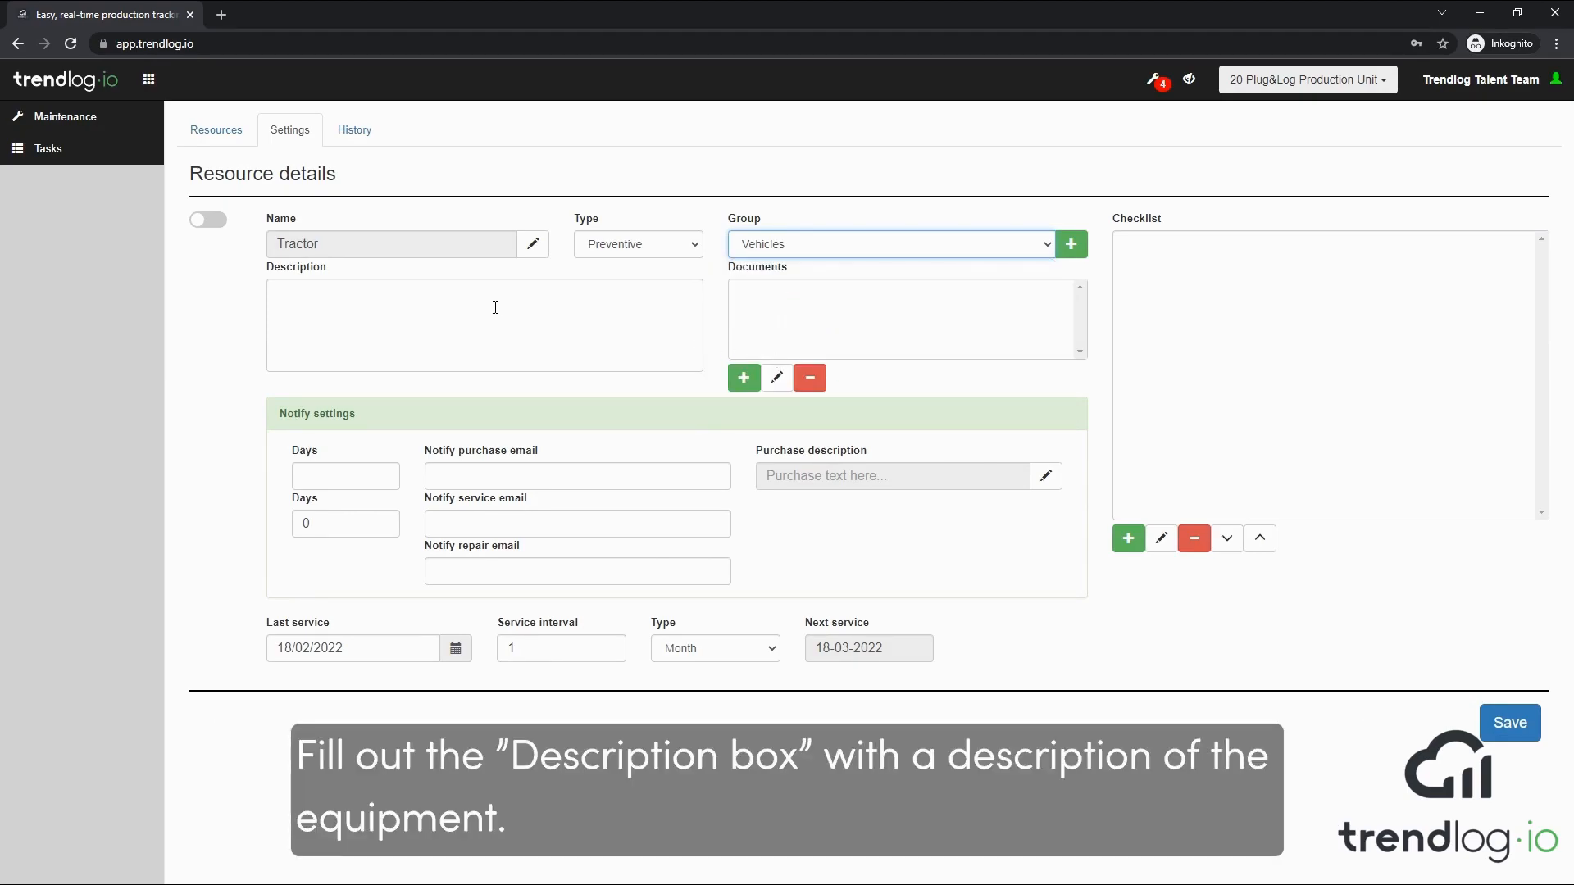
# Enter "Ferguson" as the Tractor resource's description
pyautogui.click(496, 307)
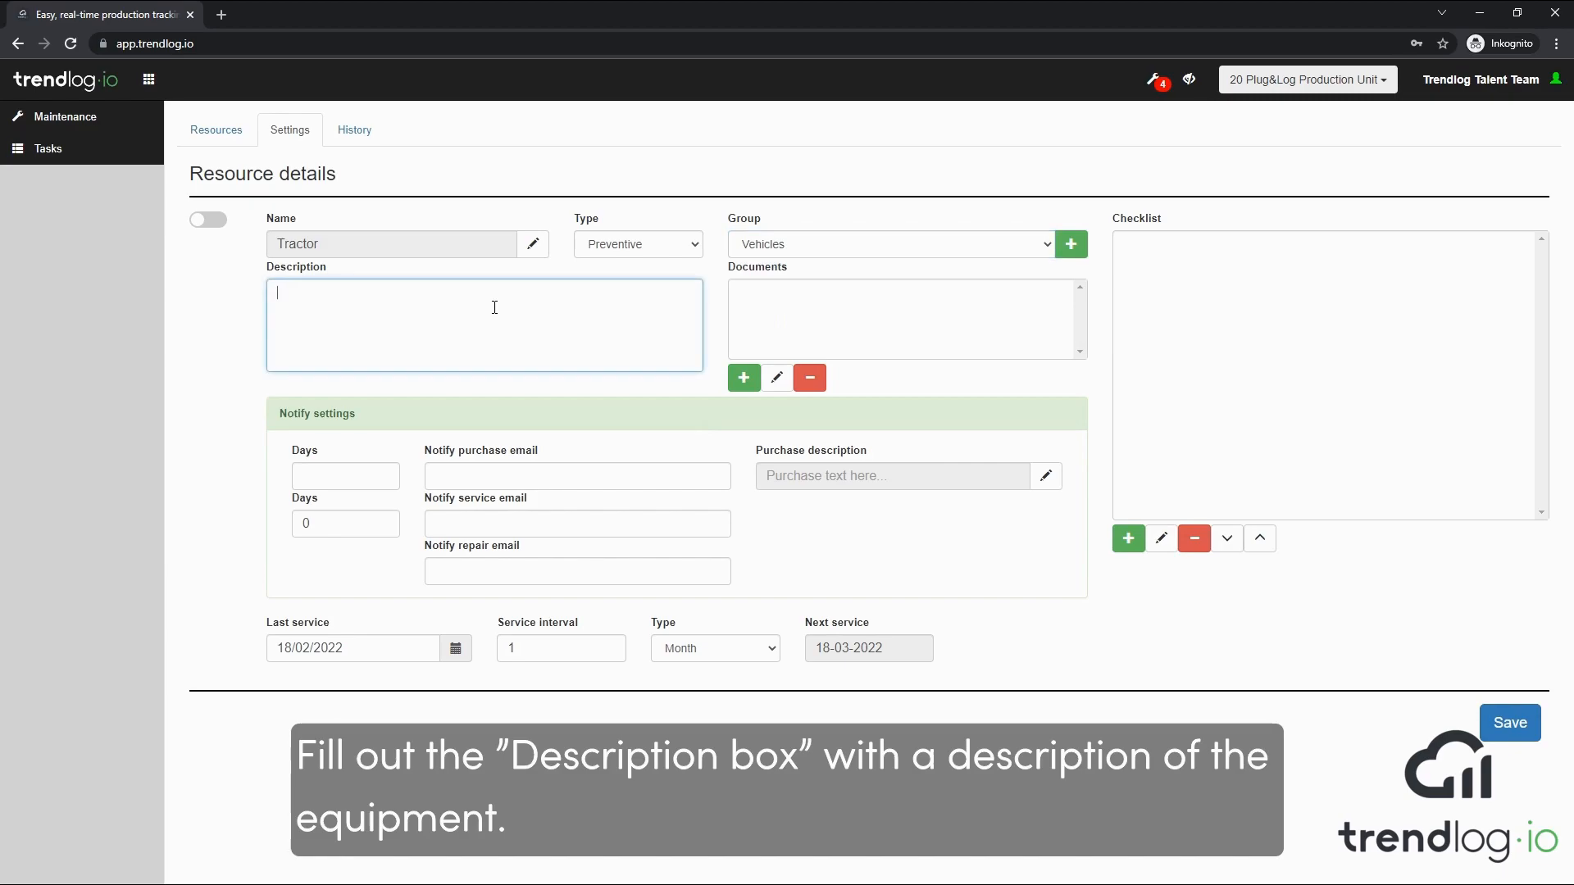
pyautogui.write('Ferguson')
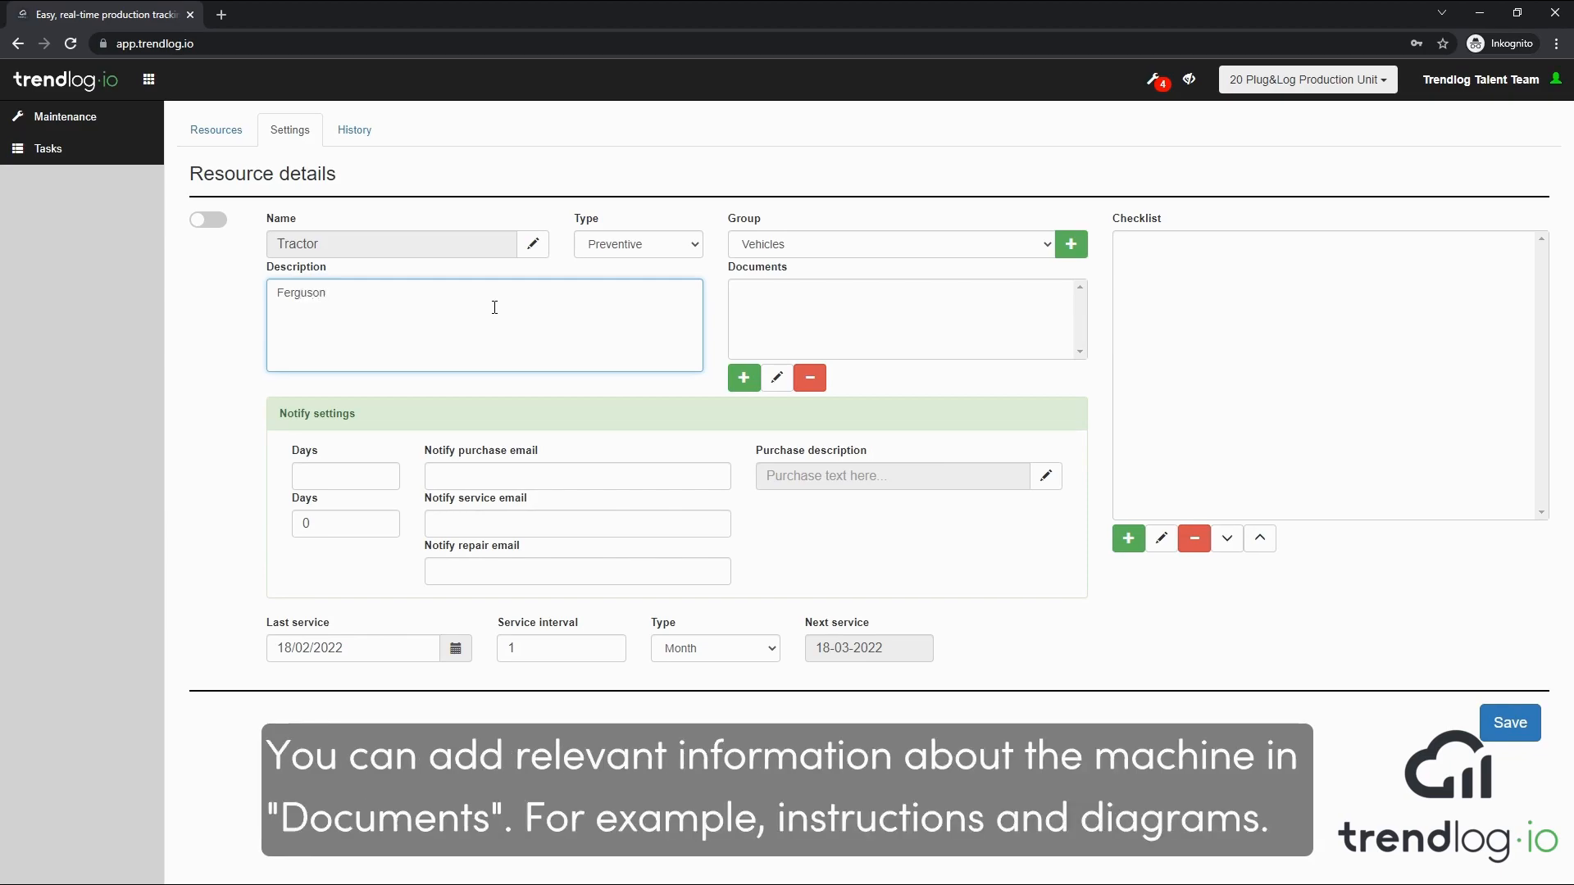
pyautogui.click(742, 379)
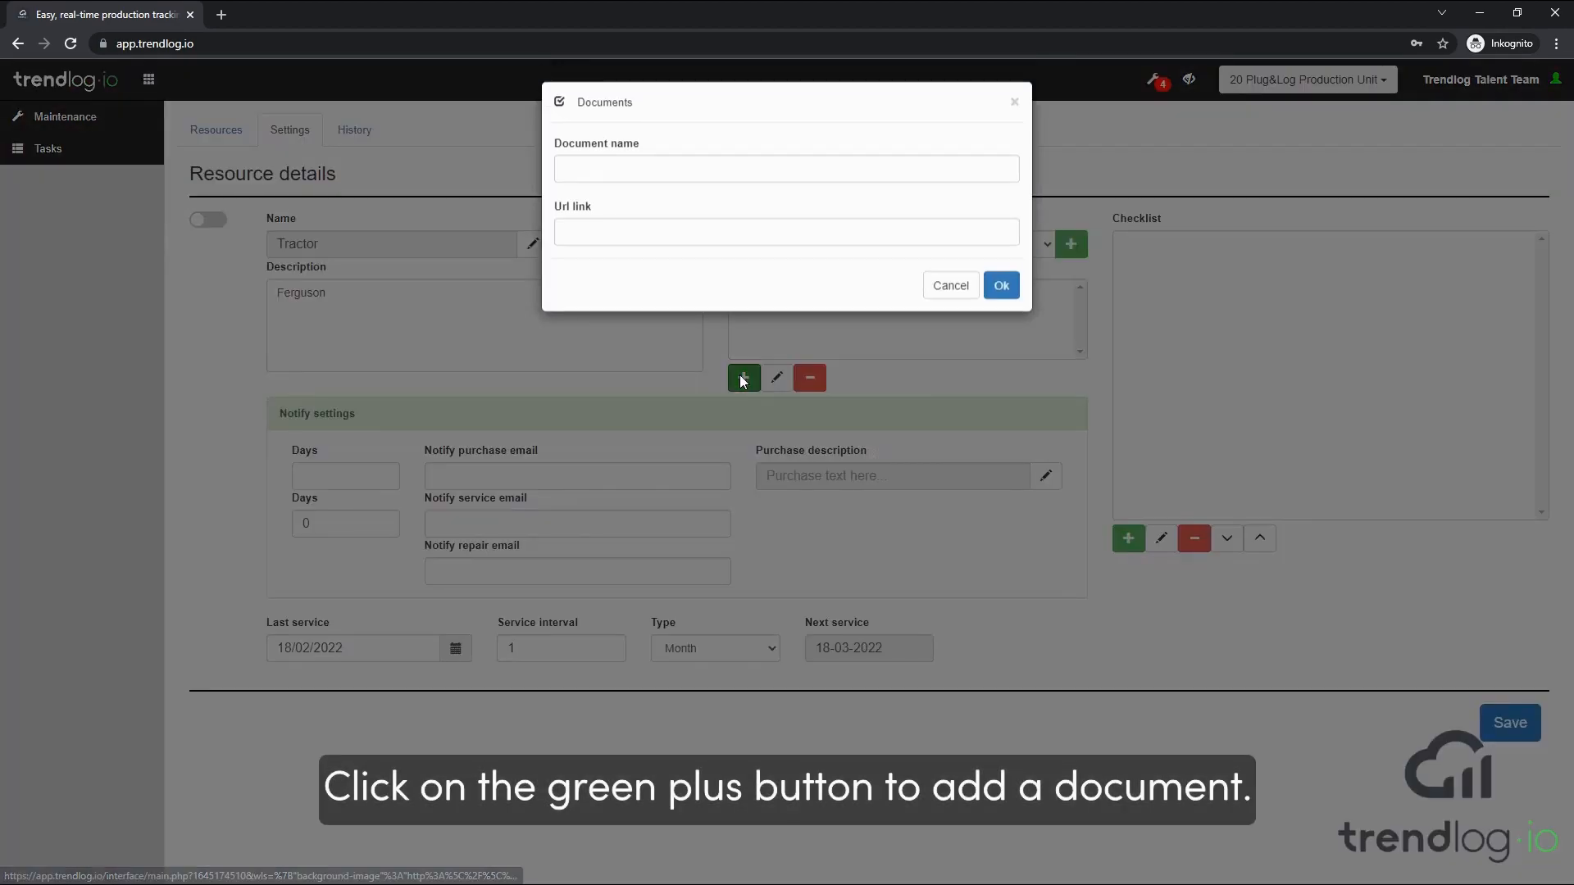
pyautogui.click(764, 173)
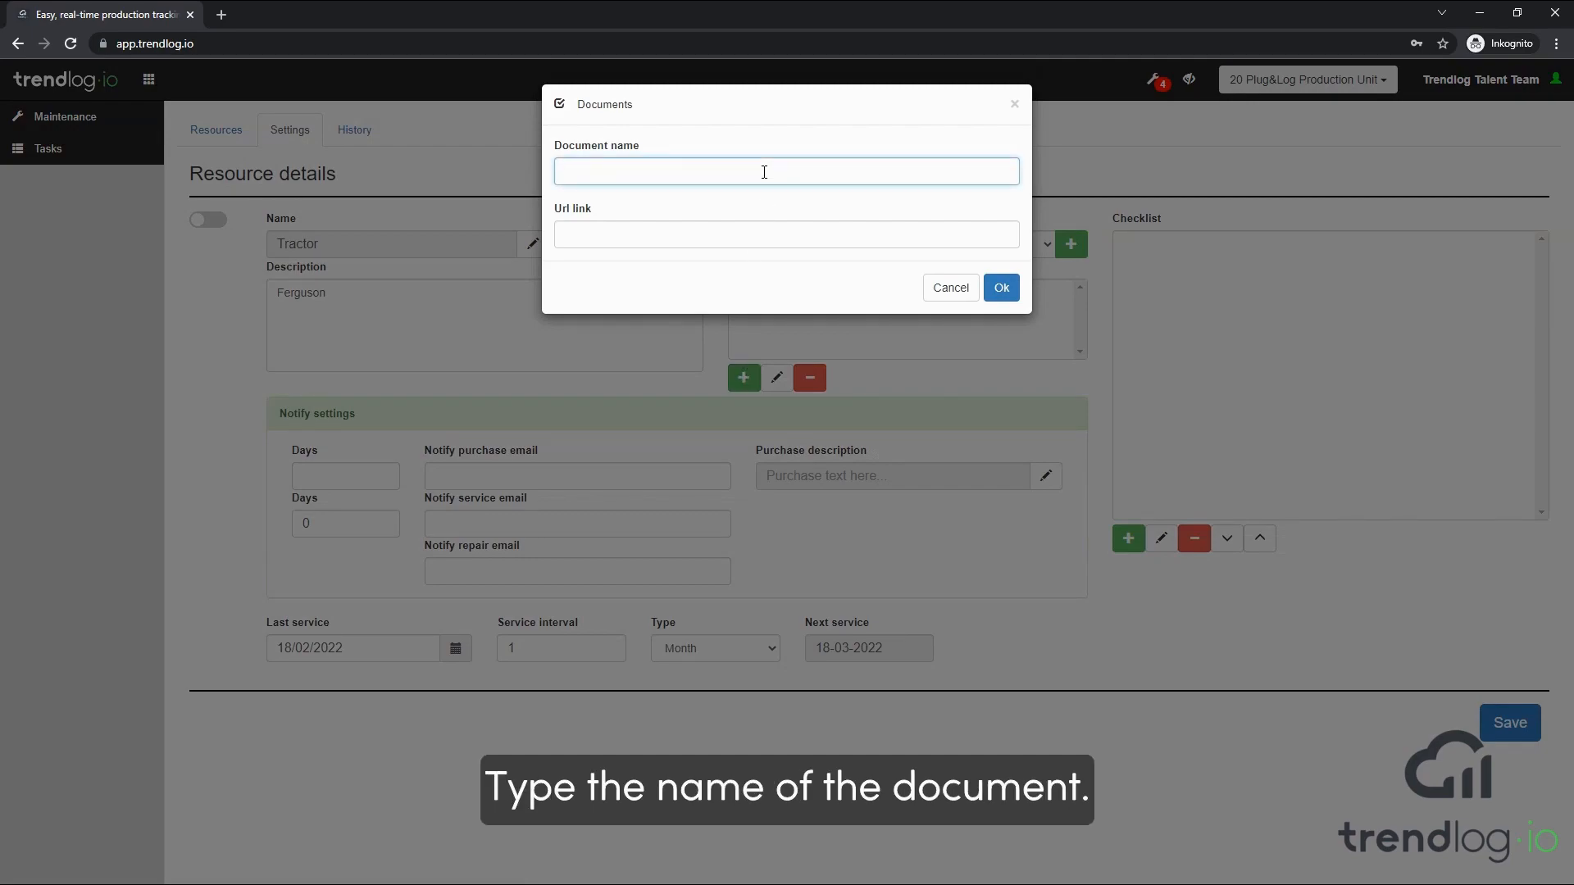
pyautogui.write('Gear box instruc')
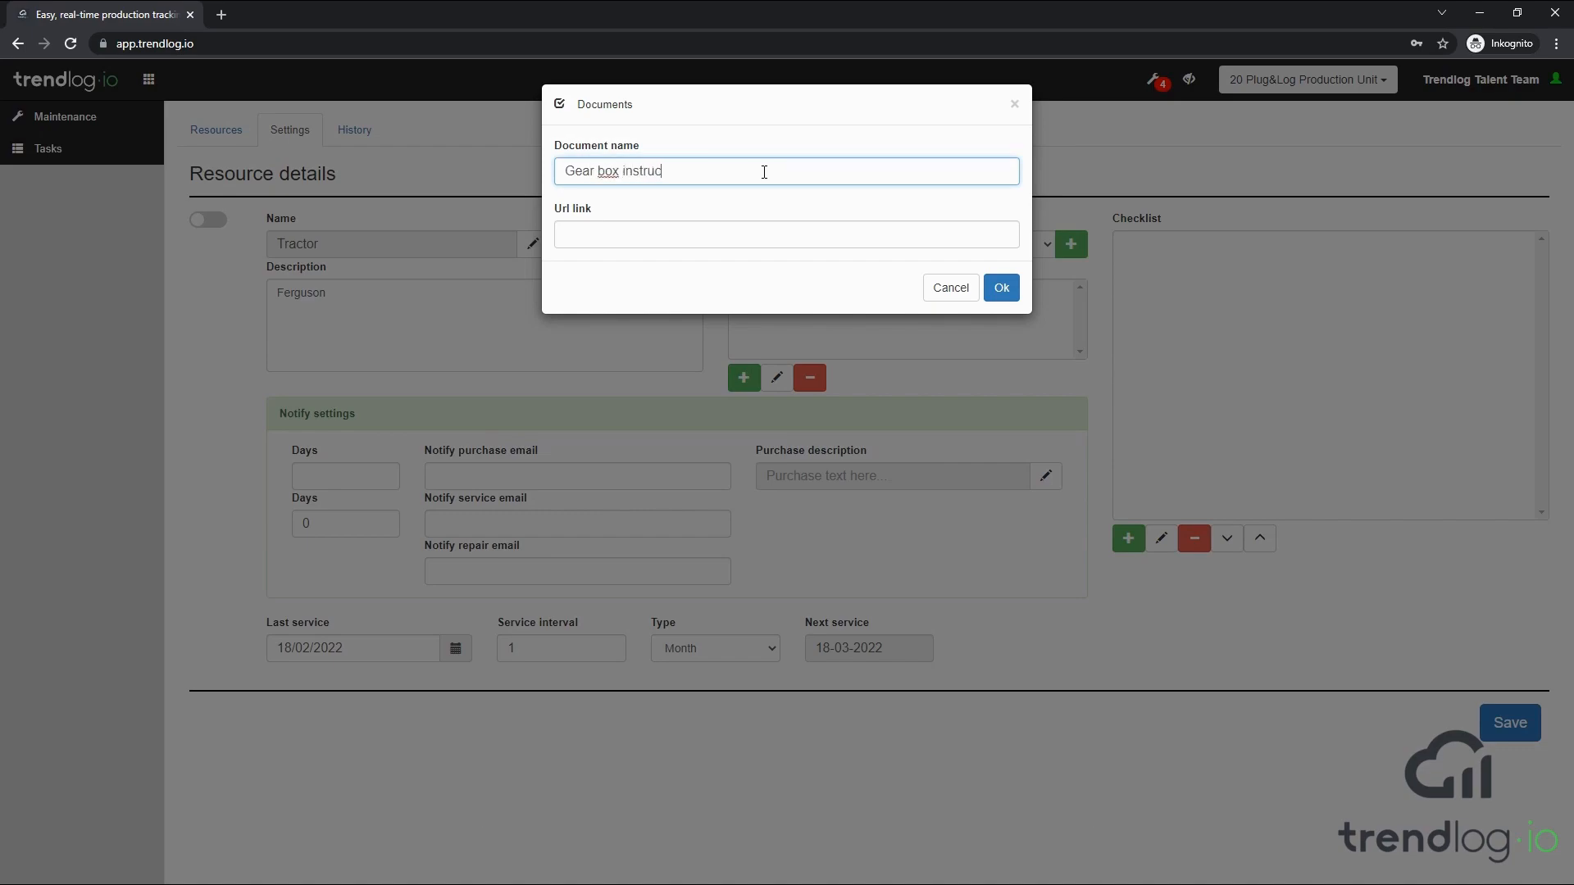
pyautogui.write('tions')
pyautogui.press('Tab')
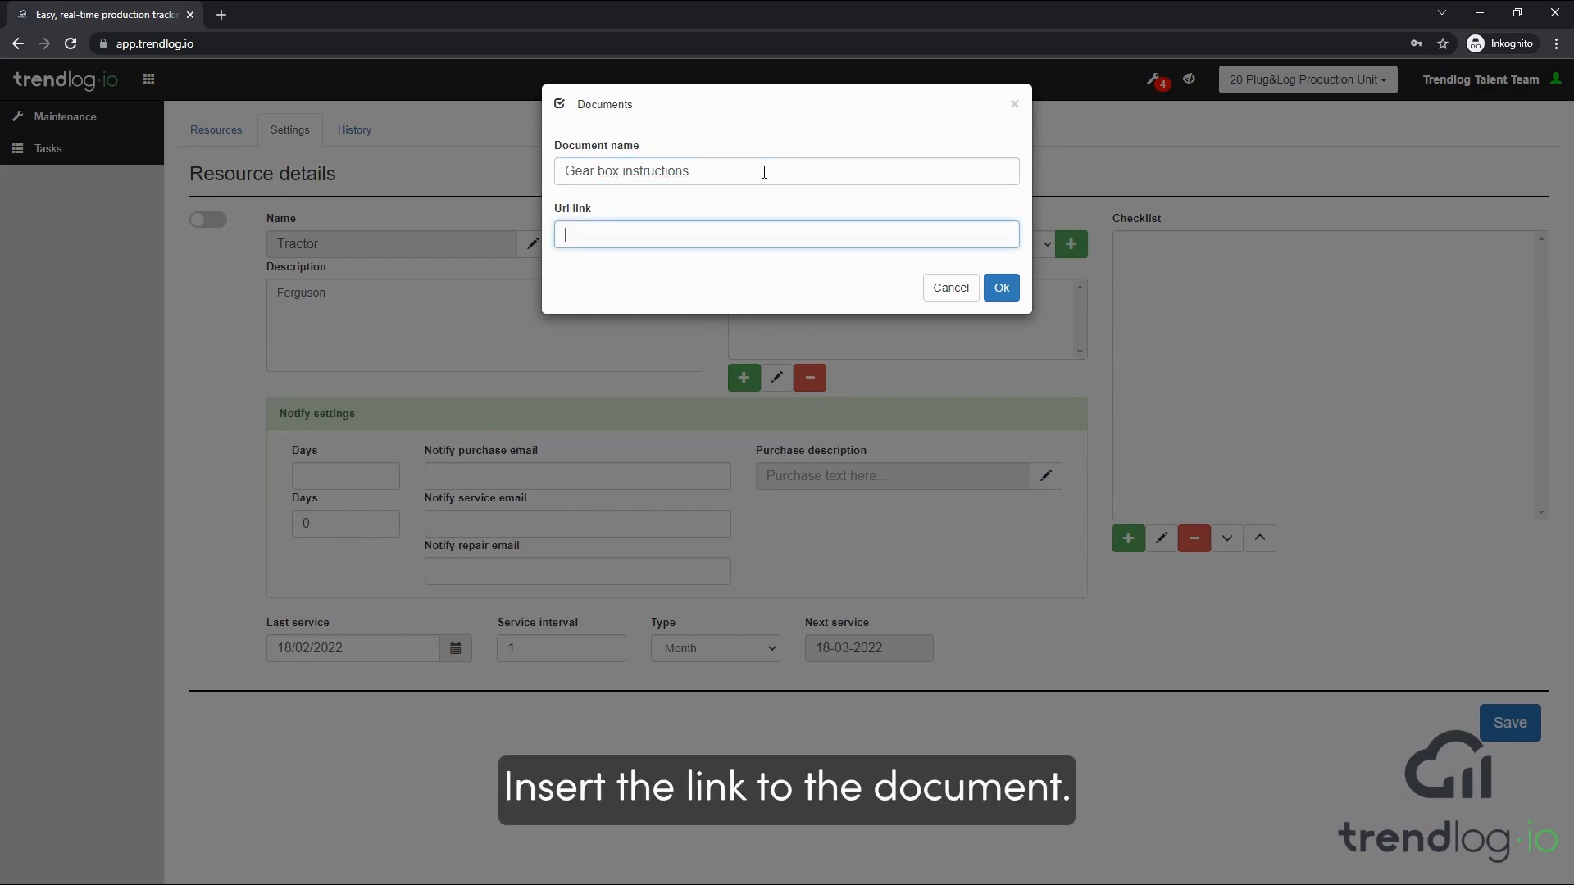
pyautogui.write('http://www.trendlog.io')
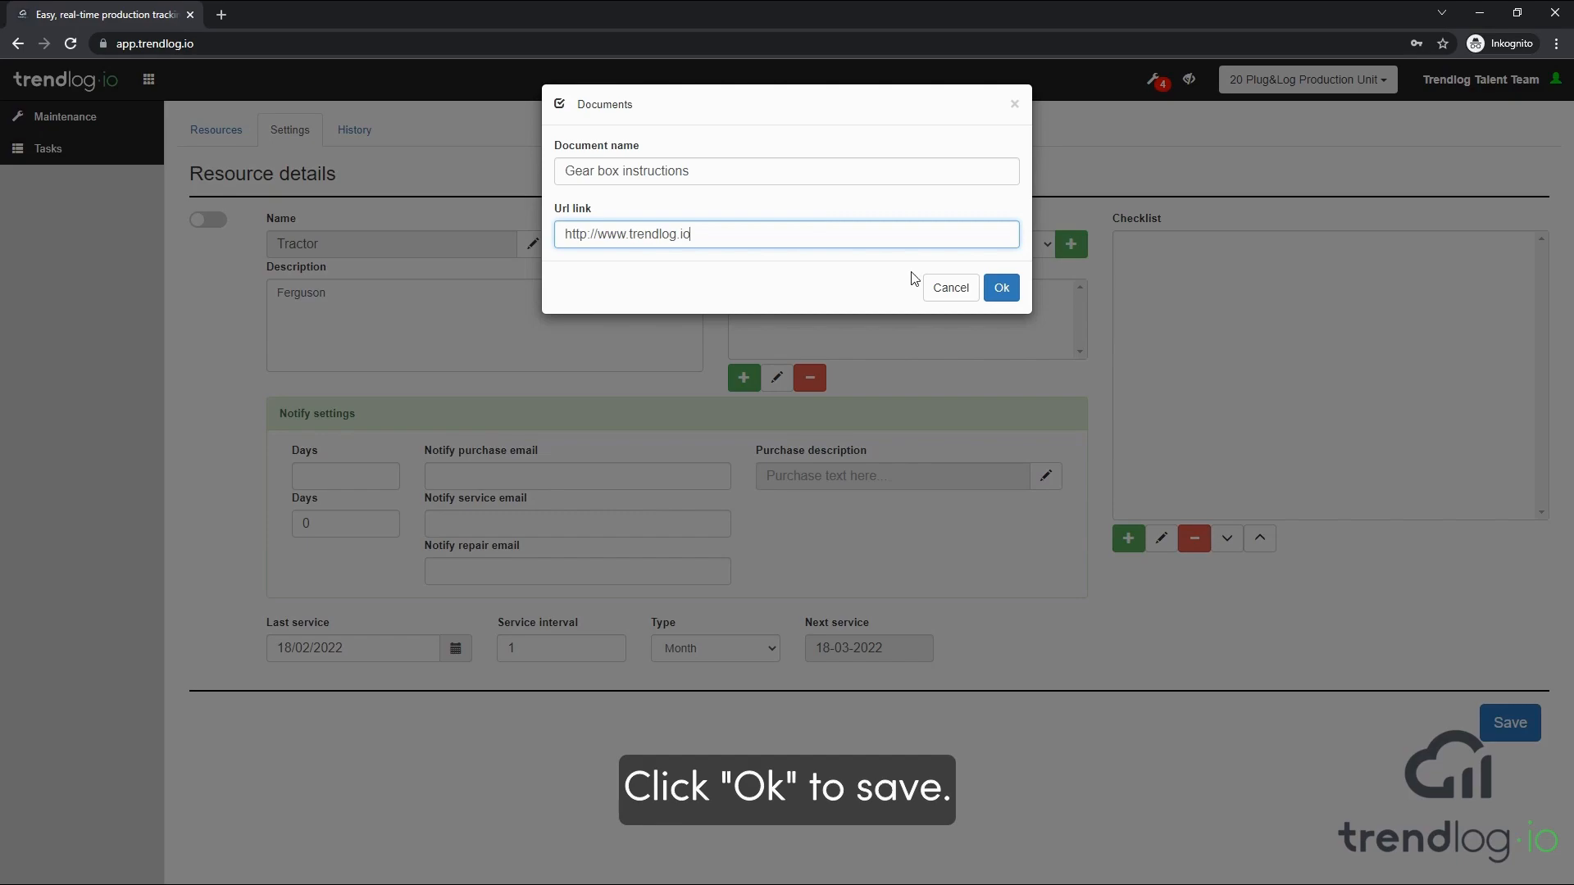
pyautogui.click(1002, 288)
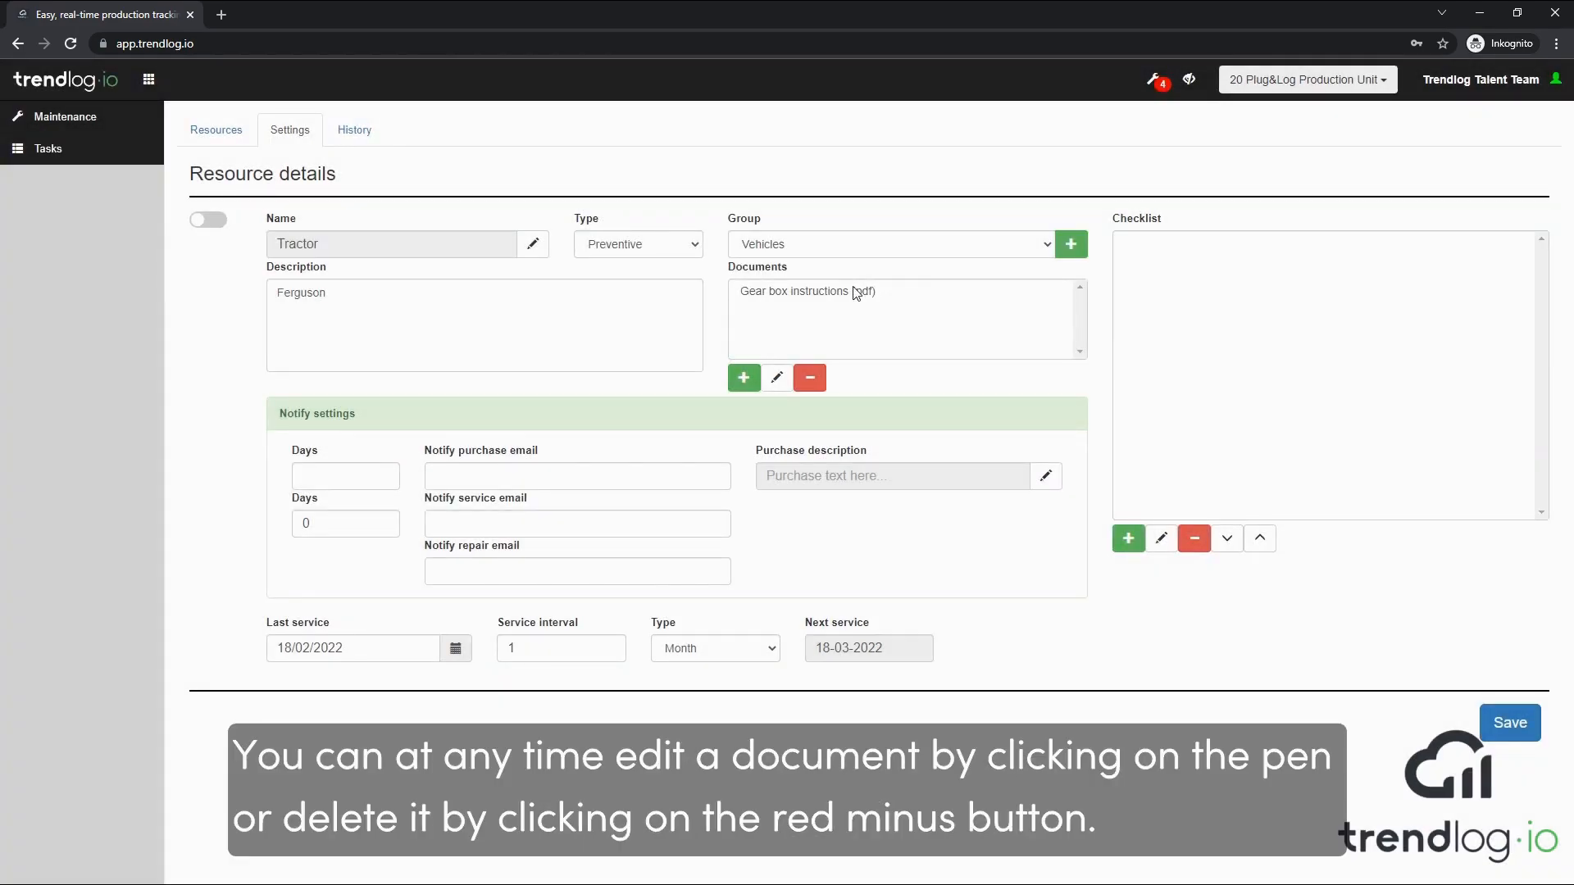
# Review the name and link of the Gear box instructions document in its edit dialog and accept them
pyautogui.click(854, 293)
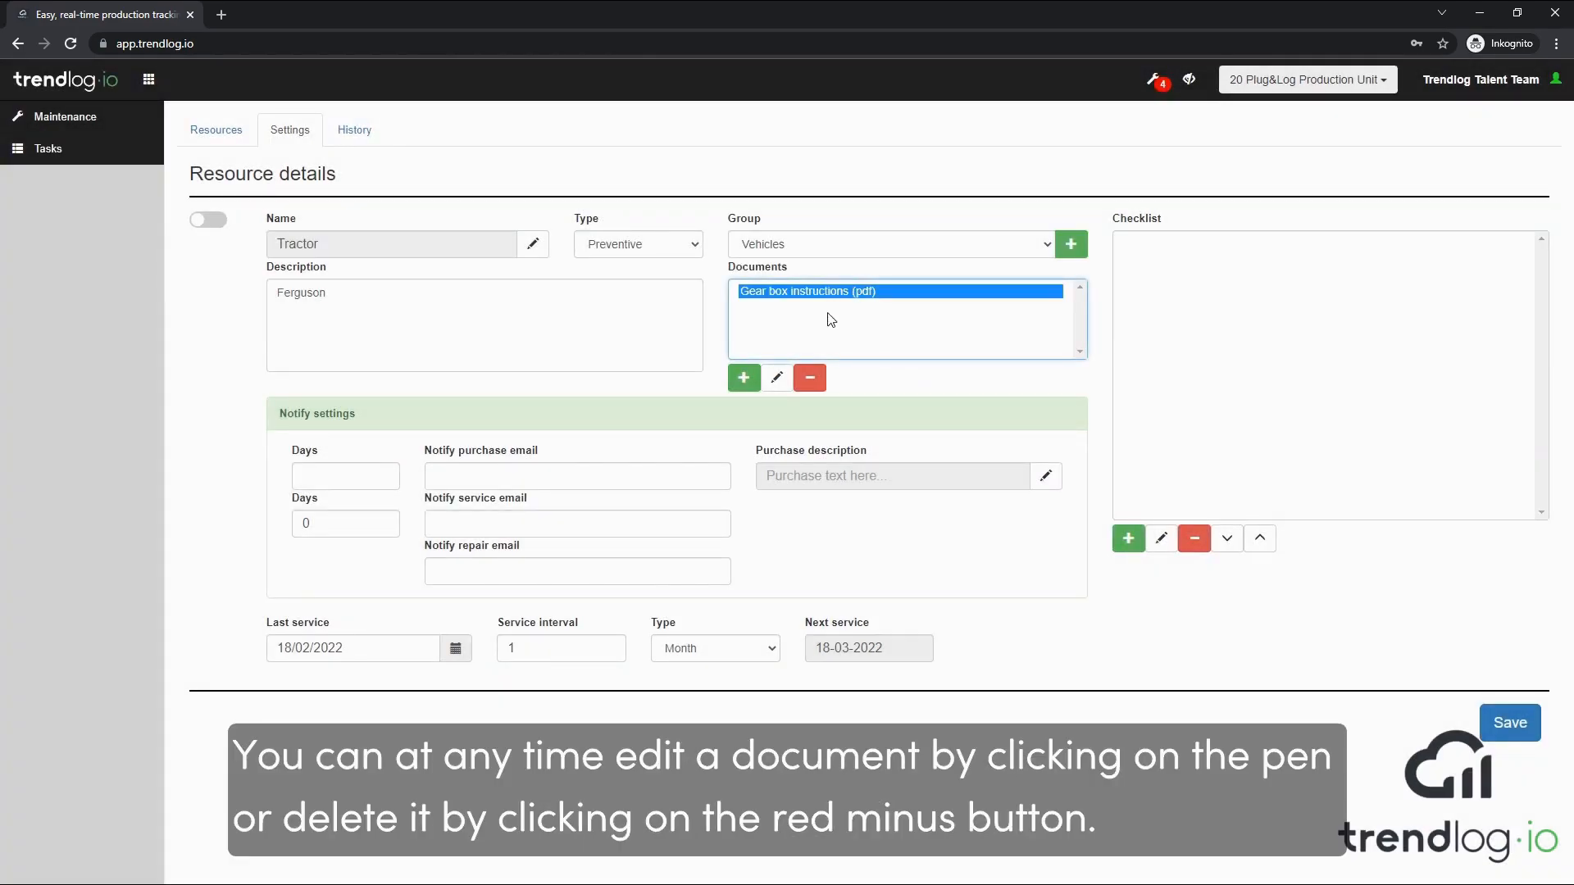
pyautogui.click(777, 379)
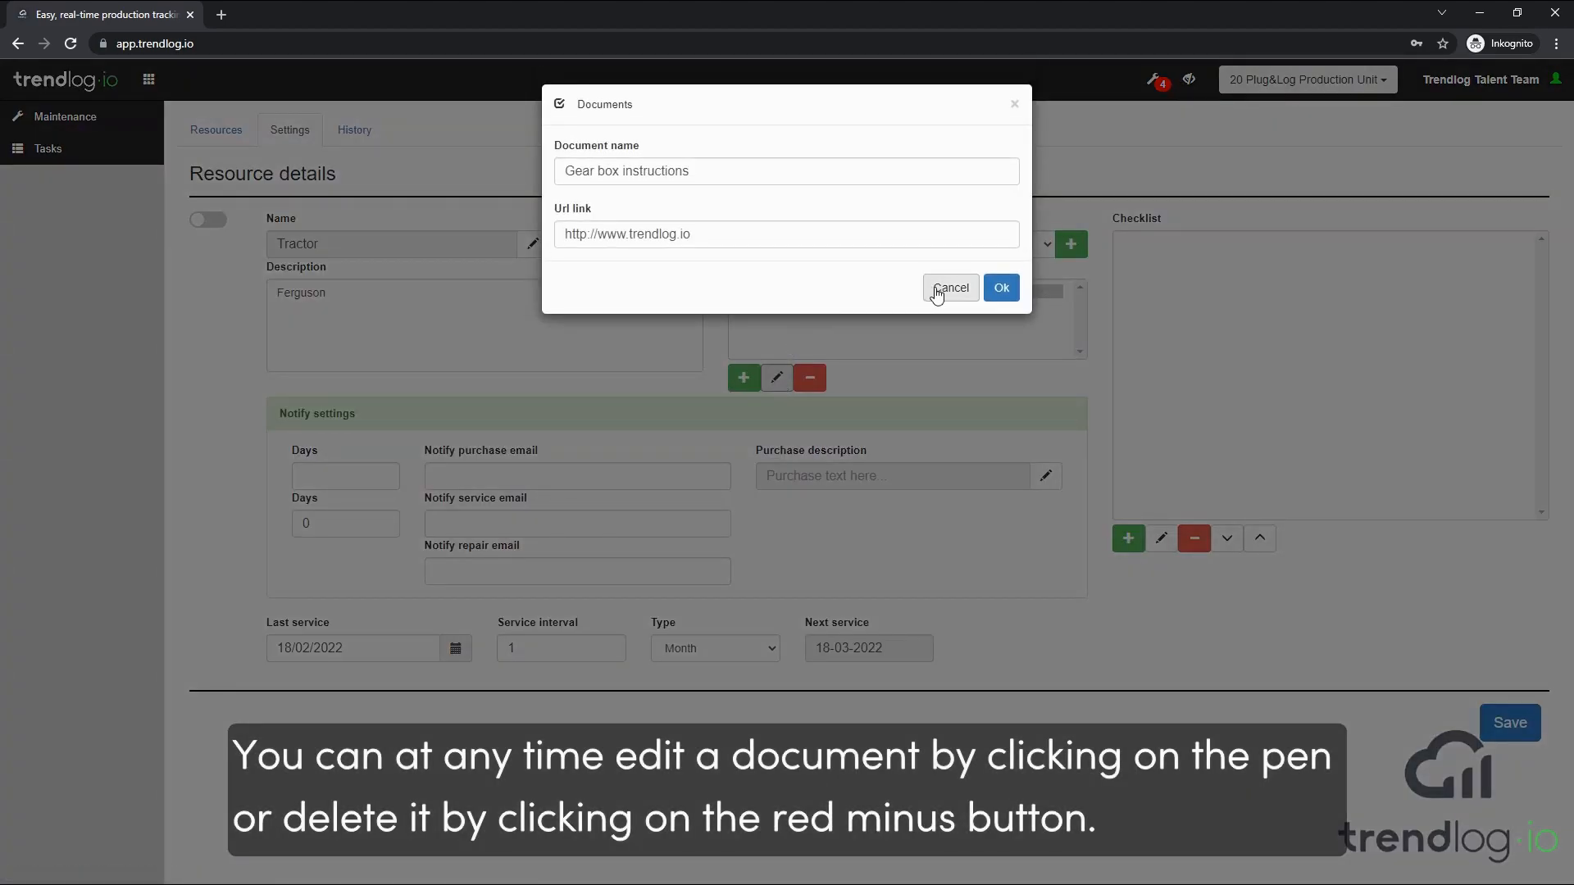
pyautogui.click(1002, 290)
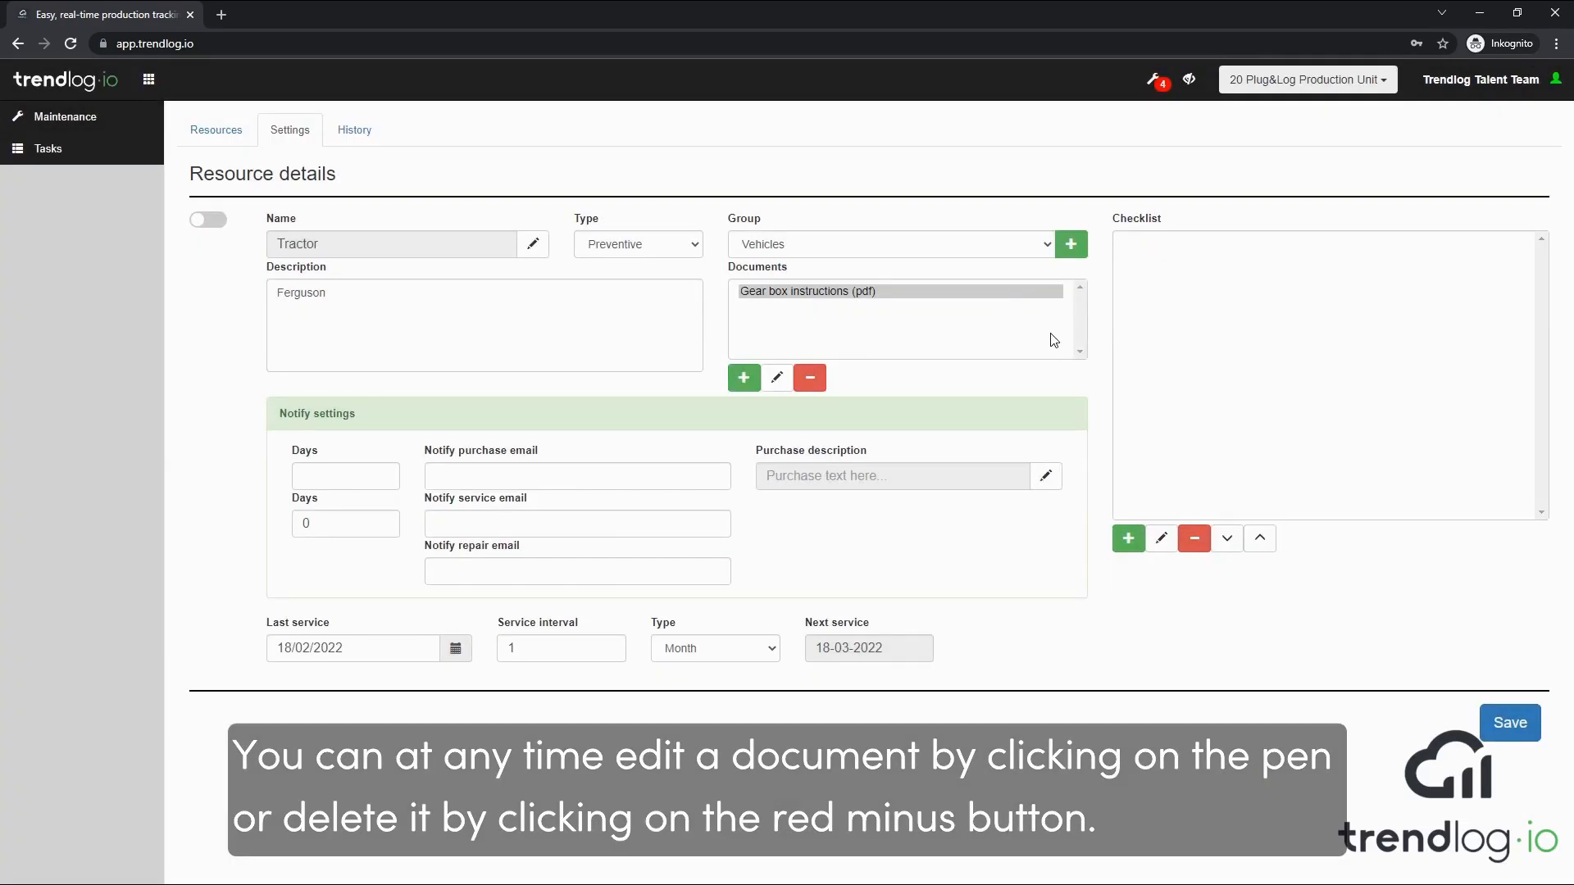
# Start a checklist item with the todo "Exhaust pipe" and the description lines "Clean" and "Check for holes"
pyautogui.click(1133, 546)
pyautogui.click(827, 167)
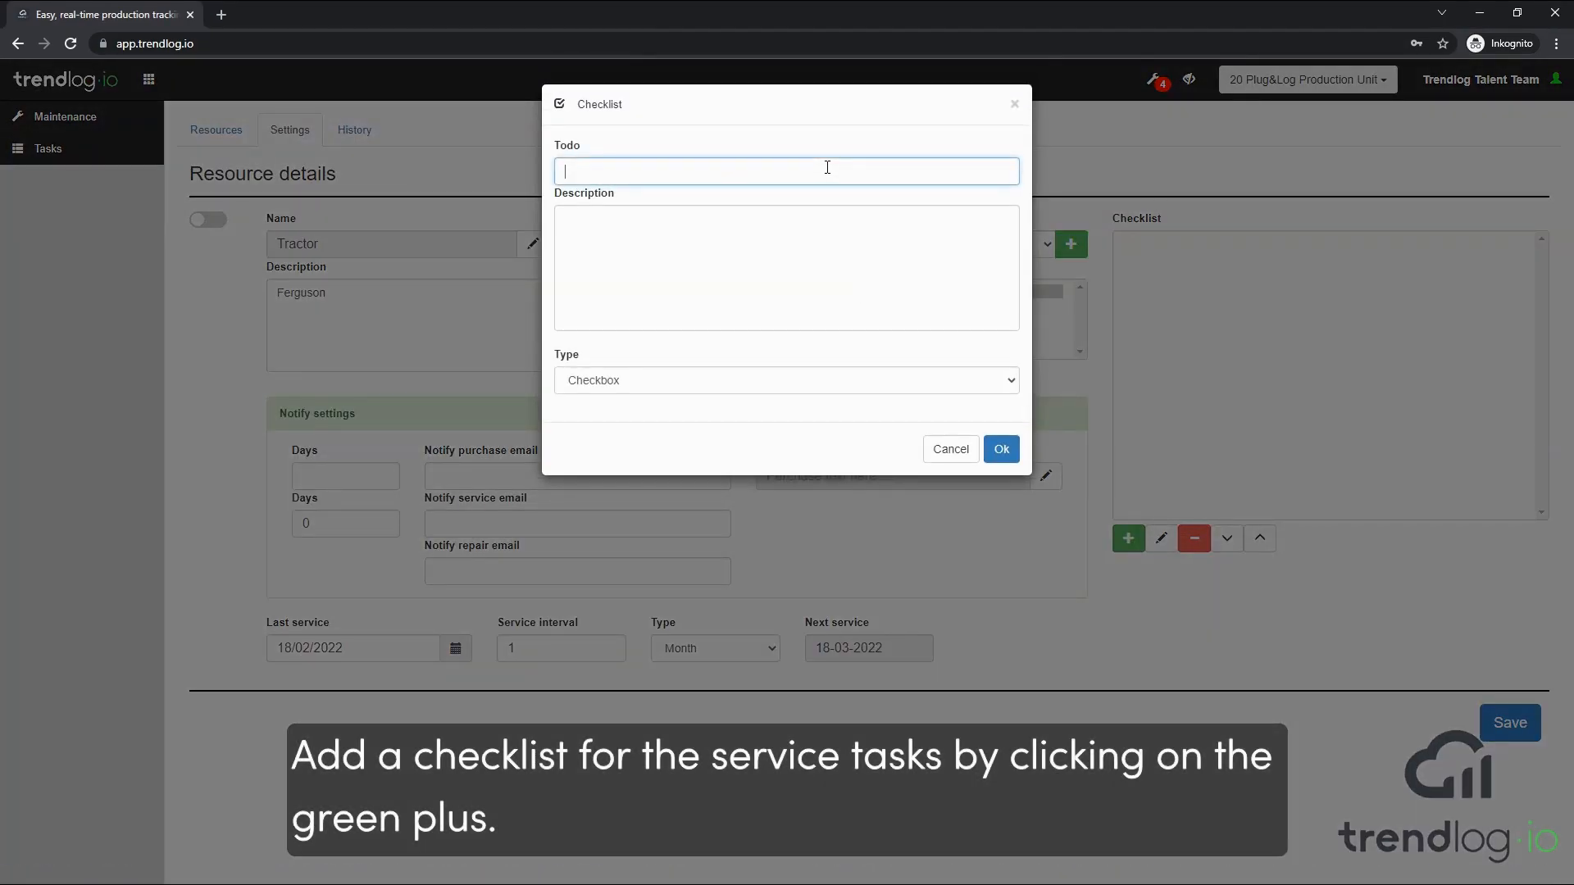
pyautogui.write('Exha')
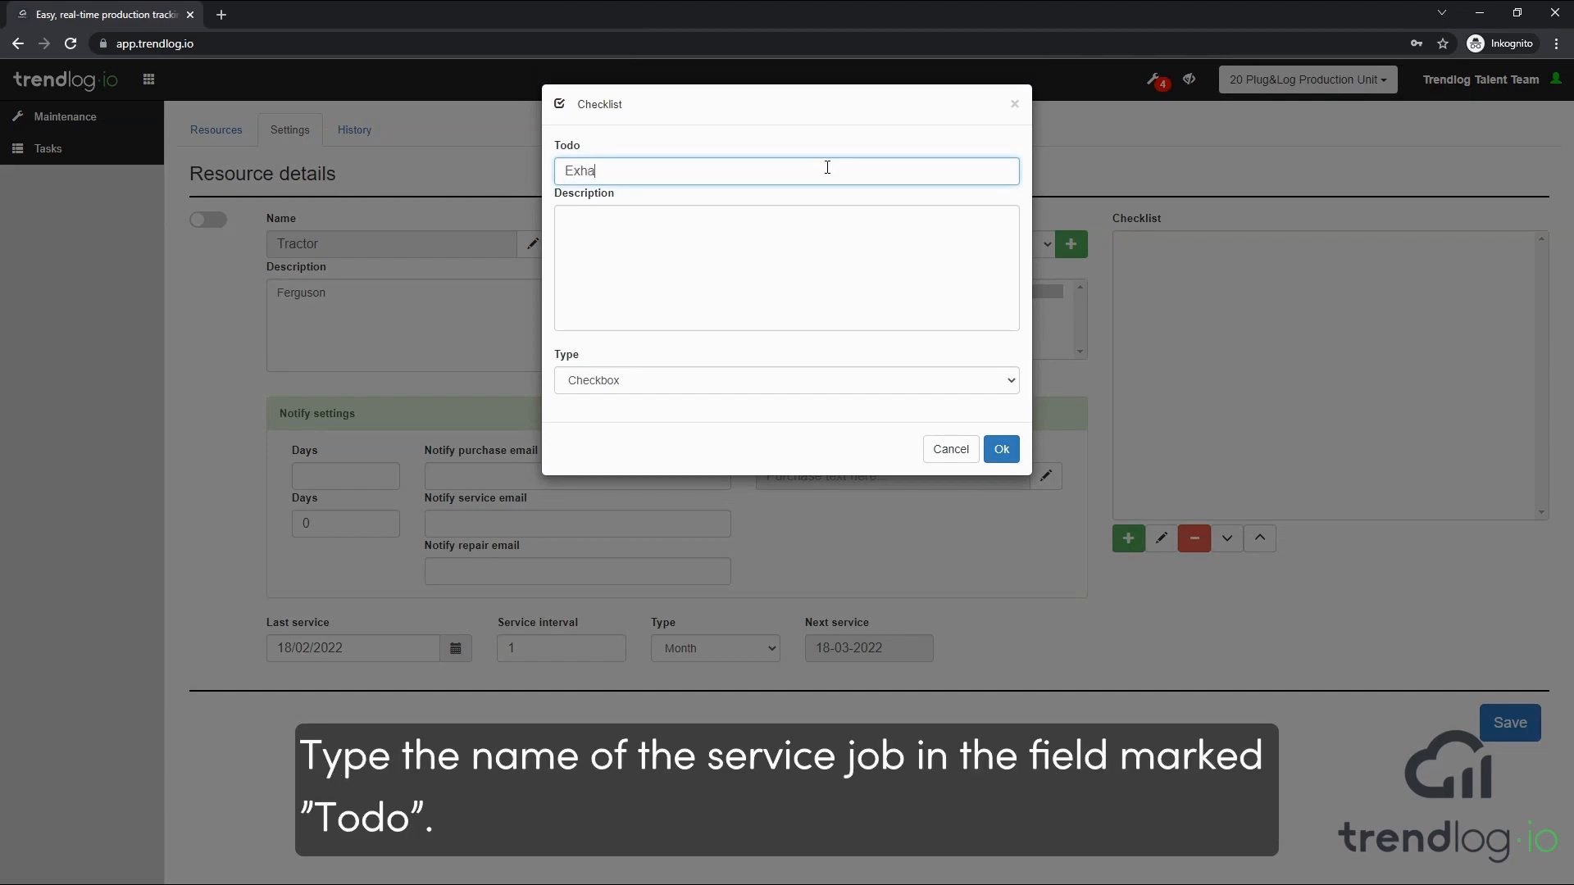
pyautogui.write('ust pipe')
pyautogui.click(812, 229)
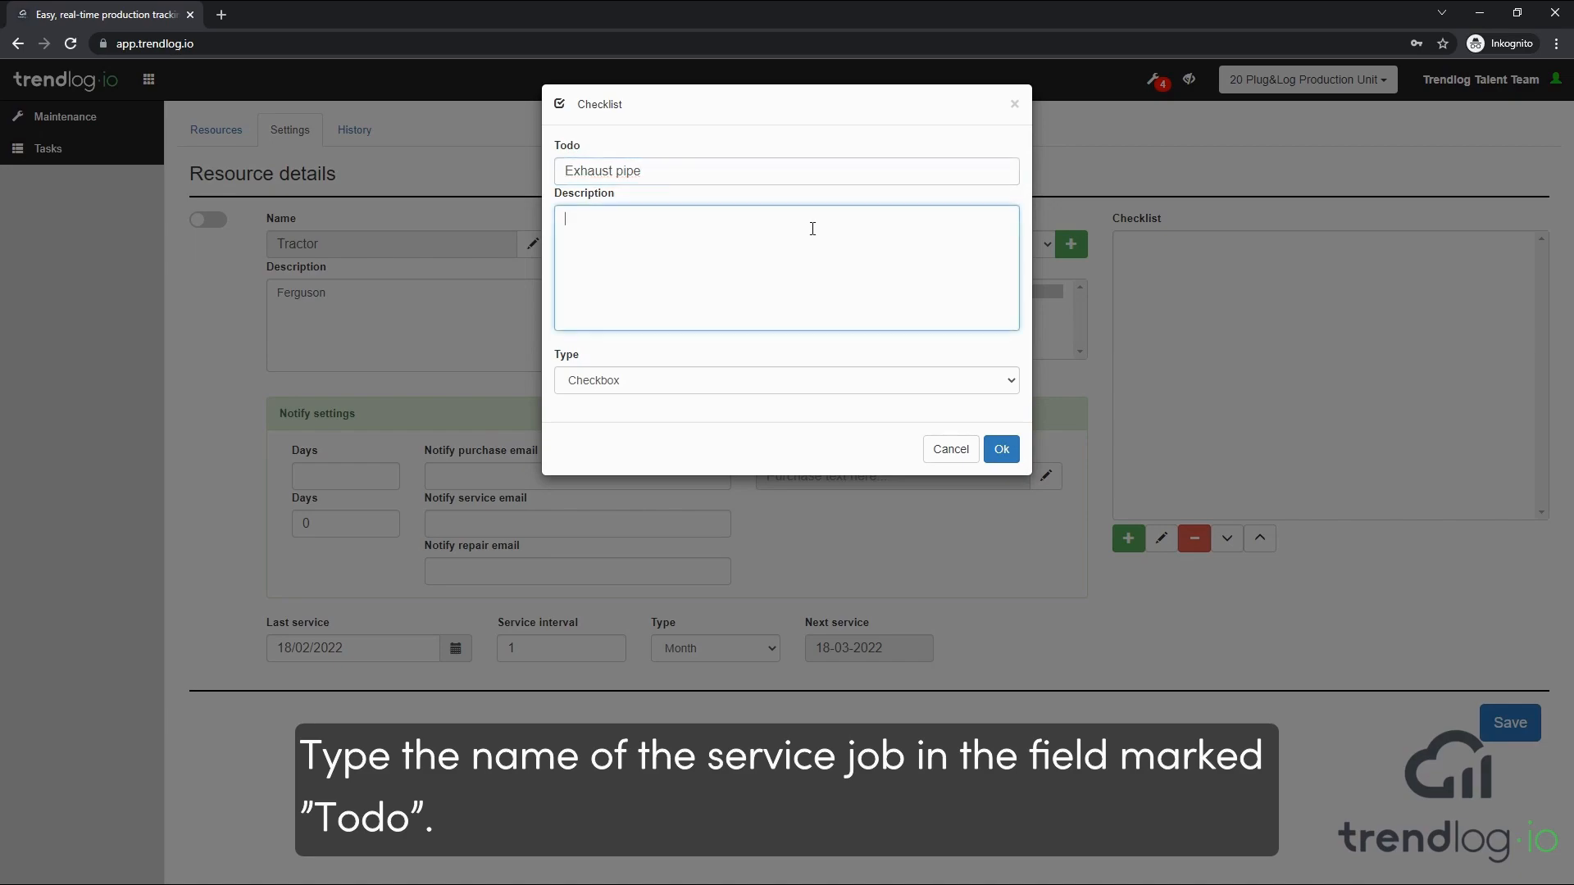
pyautogui.write('Clean')
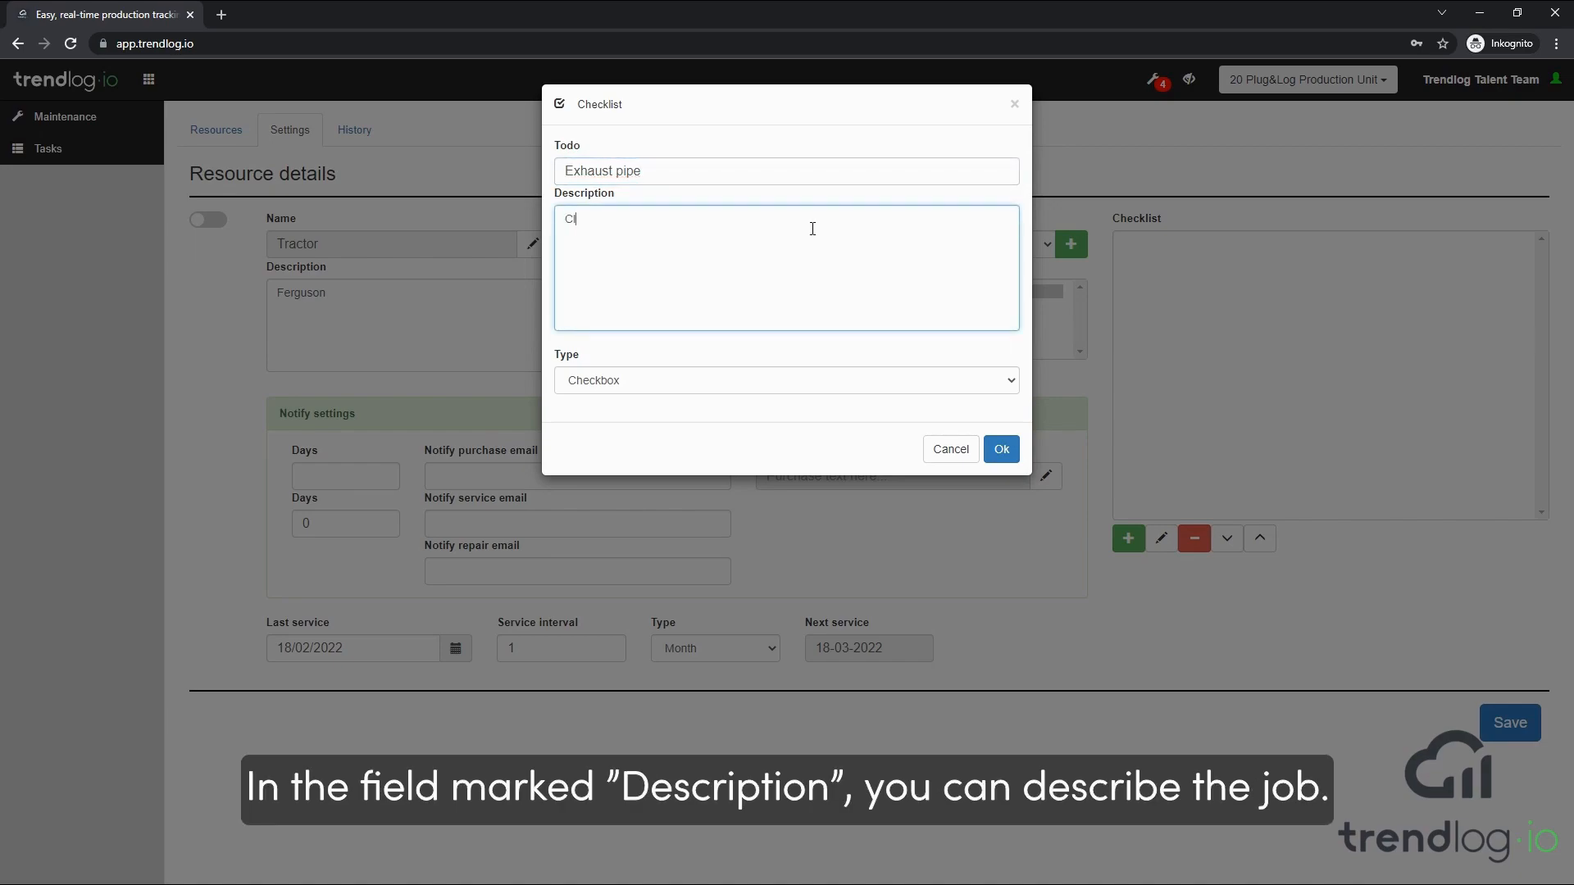
pyautogui.press('Return')
pyautogui.write('Check for holes')
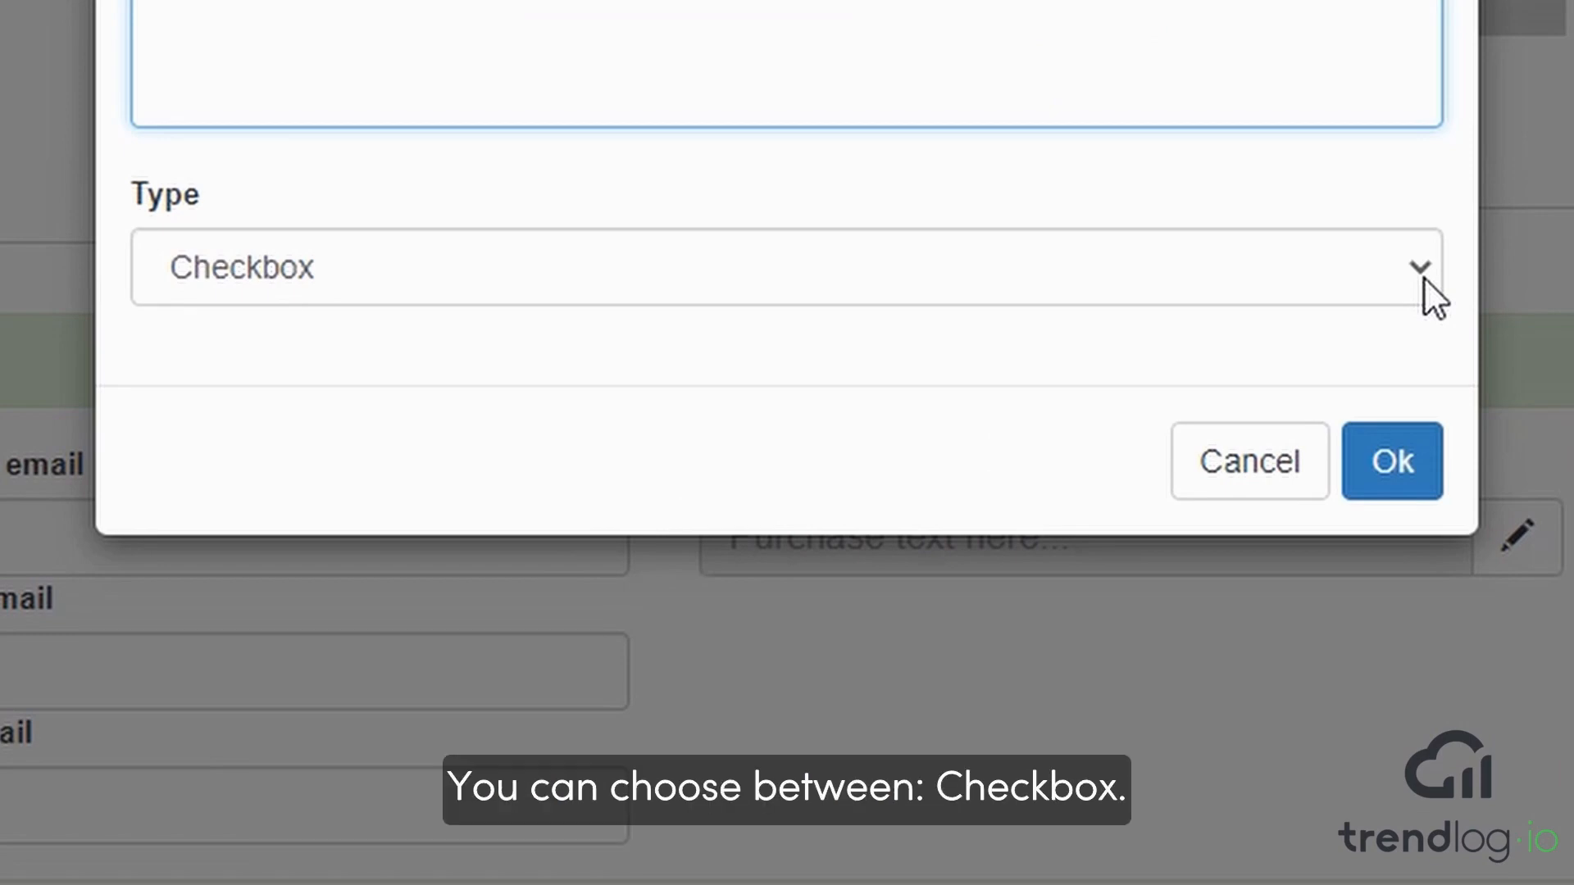
# Make the Exhaust pipe checklist item a List with options Red, Green, Yellow, White, Black, Brown and Blue, and save it
pyautogui.click(1424, 277)
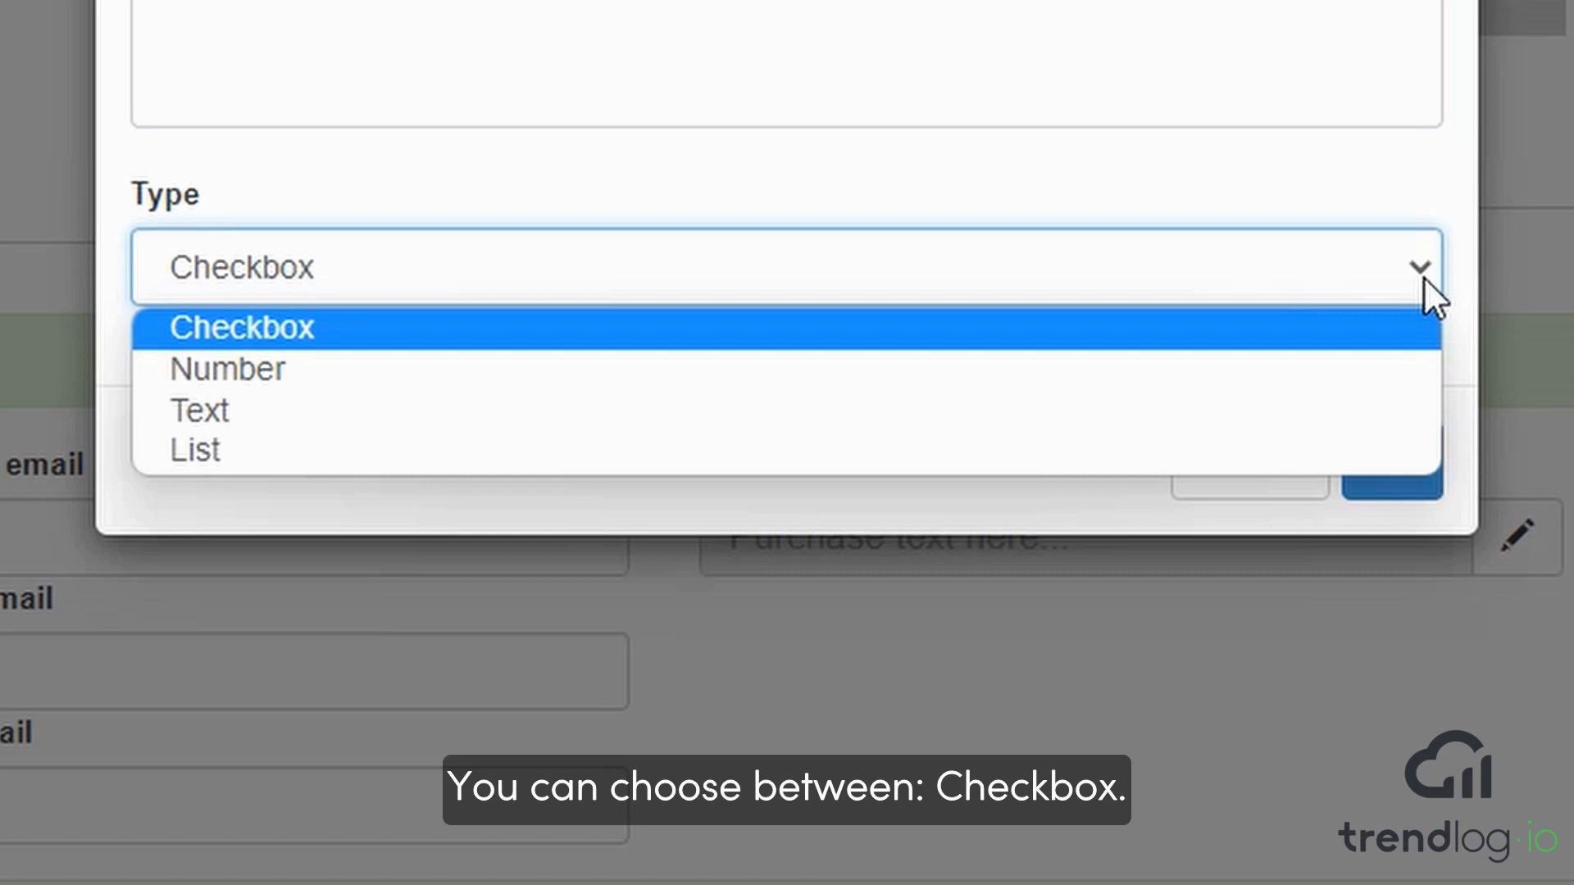
pyautogui.click(1351, 449)
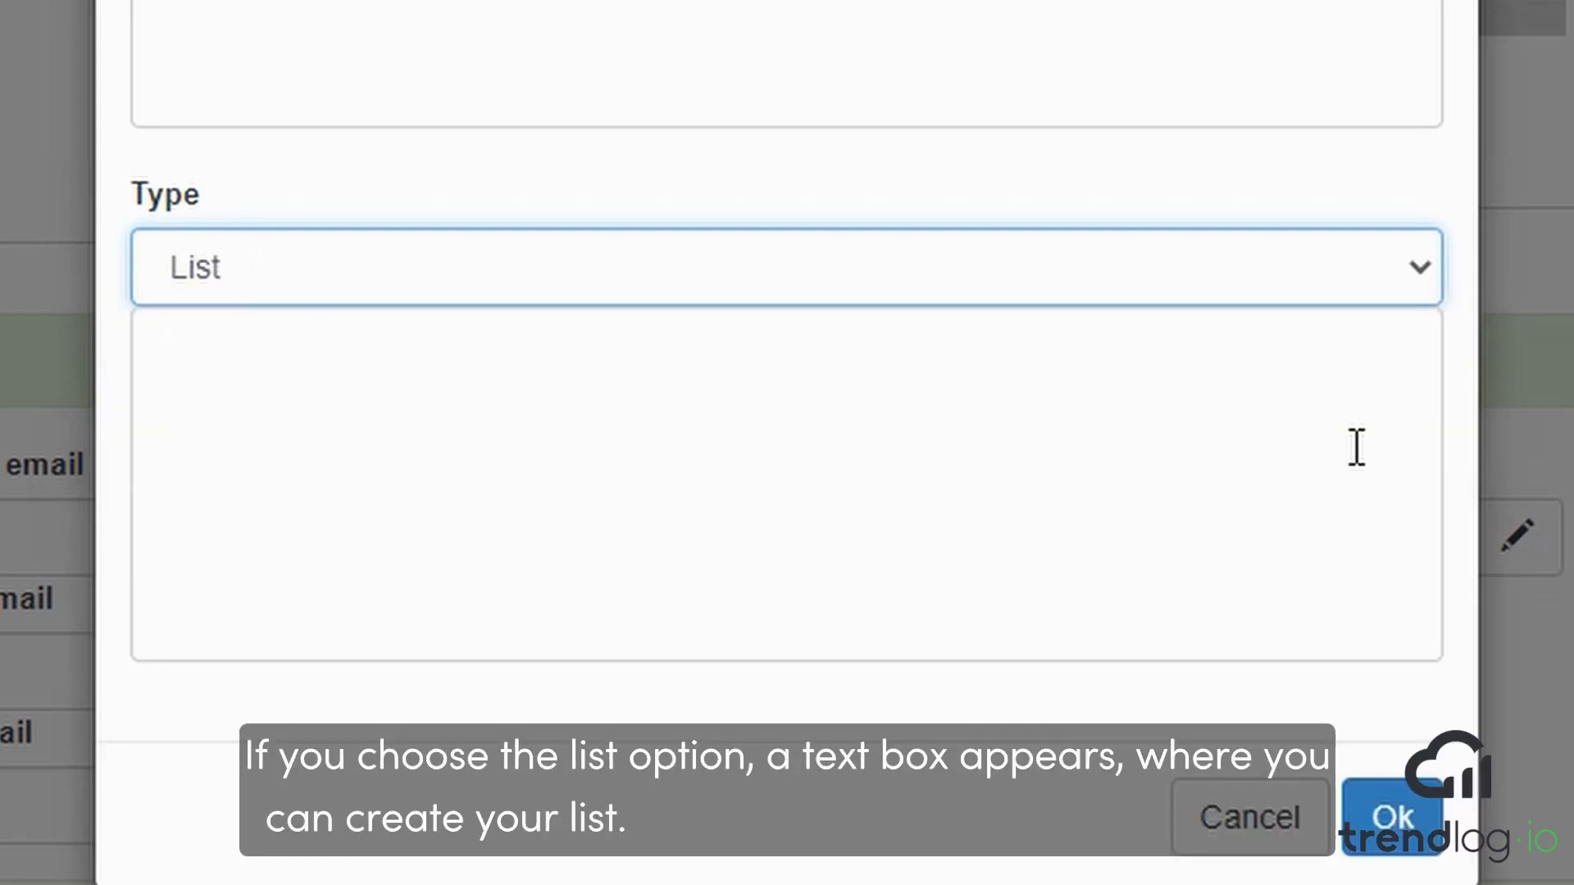
pyautogui.click(556, 380)
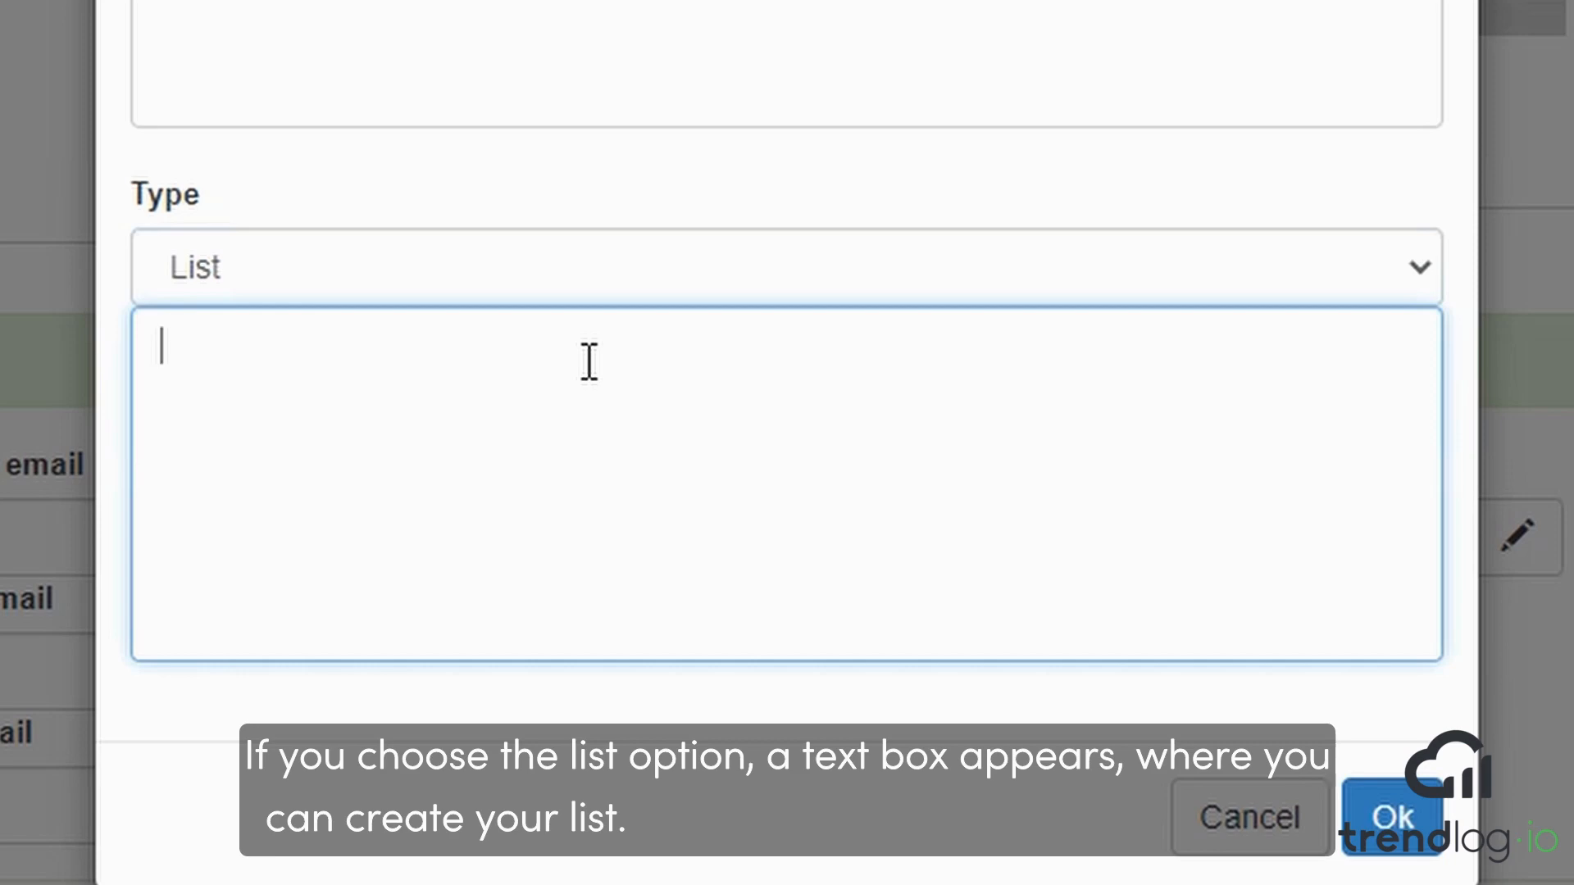
pyautogui.write('Red')
pyautogui.press('Return')
pyautogui.write('Green')
pyautogui.press('Return')
pyautogui.write('Yellow')
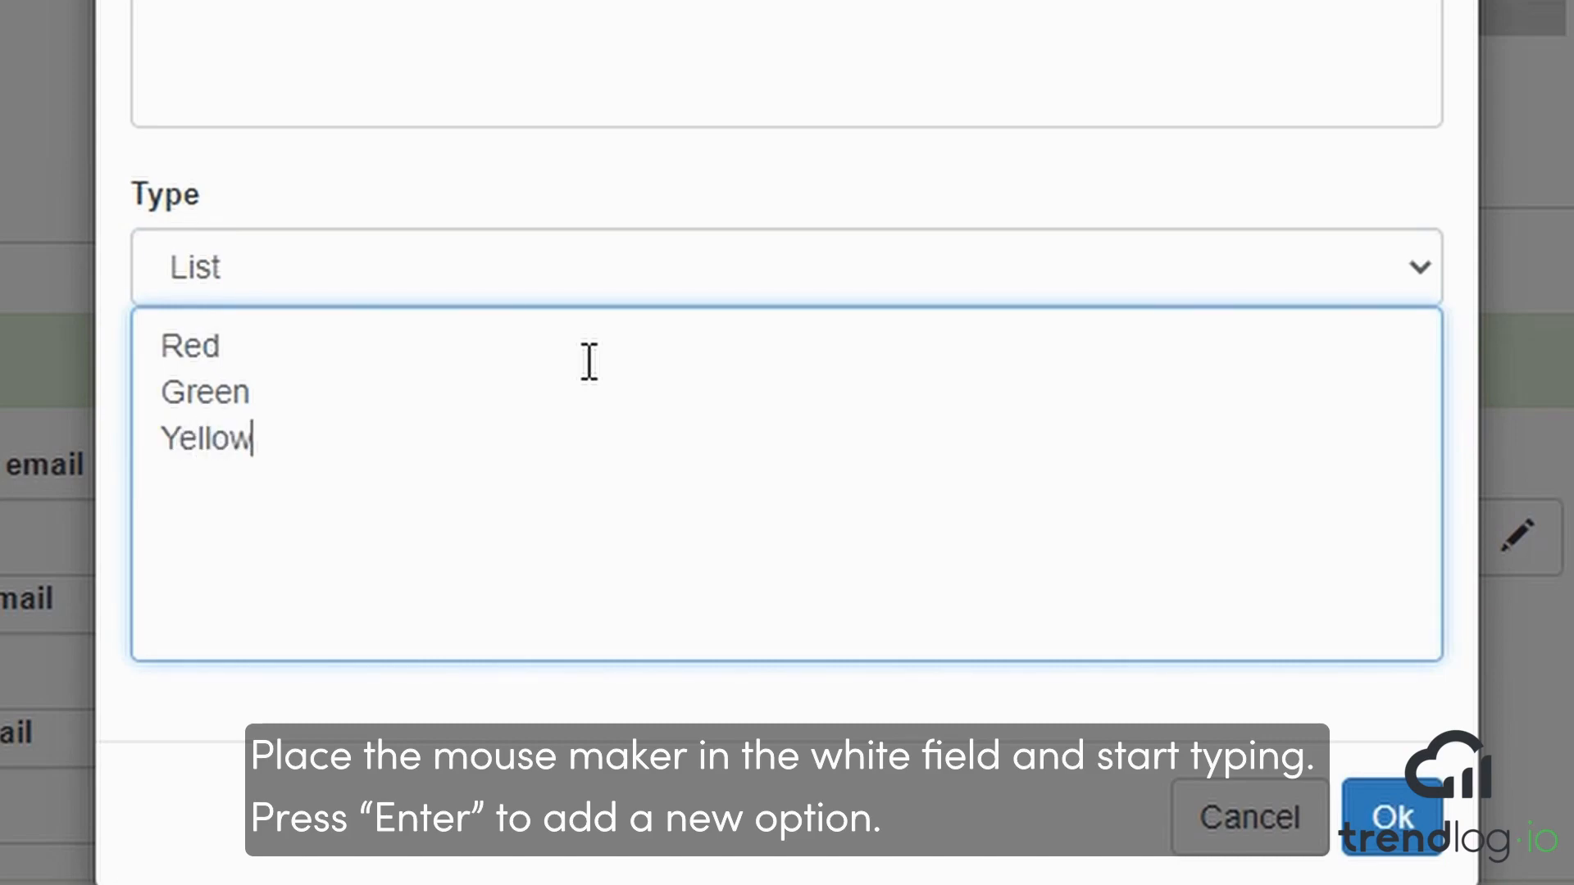
pyautogui.press('Return')
pyautogui.write('White')
pyautogui.press('Return')
pyautogui.write('Black')
pyautogui.press('Return')
pyautogui.write('Brown')
pyautogui.press('Return')
pyautogui.write('Blue')
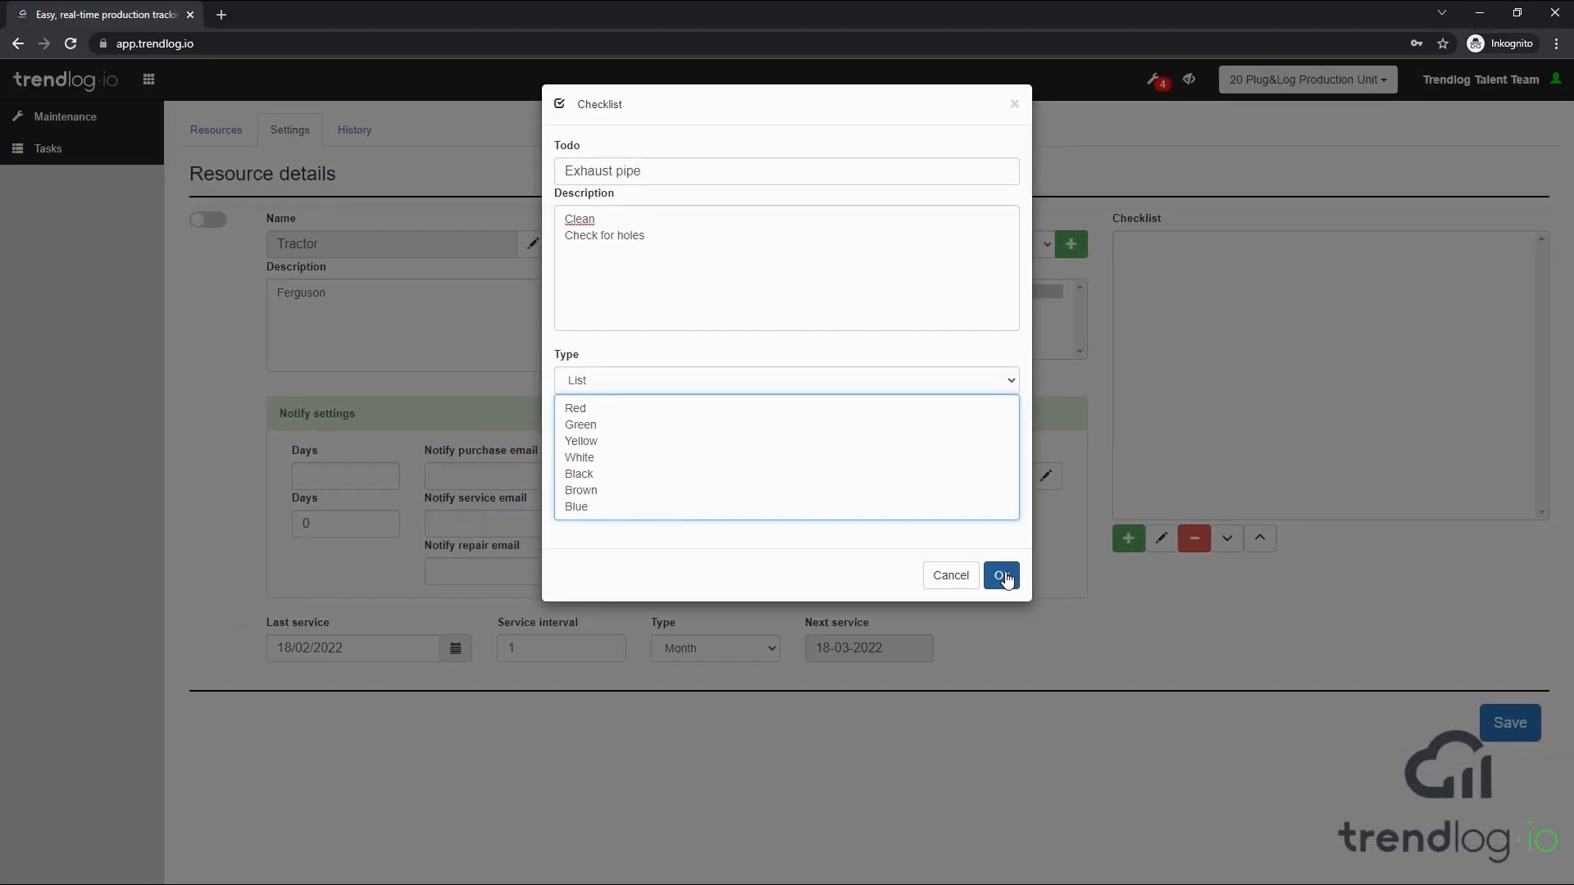
pyautogui.click(1003, 576)
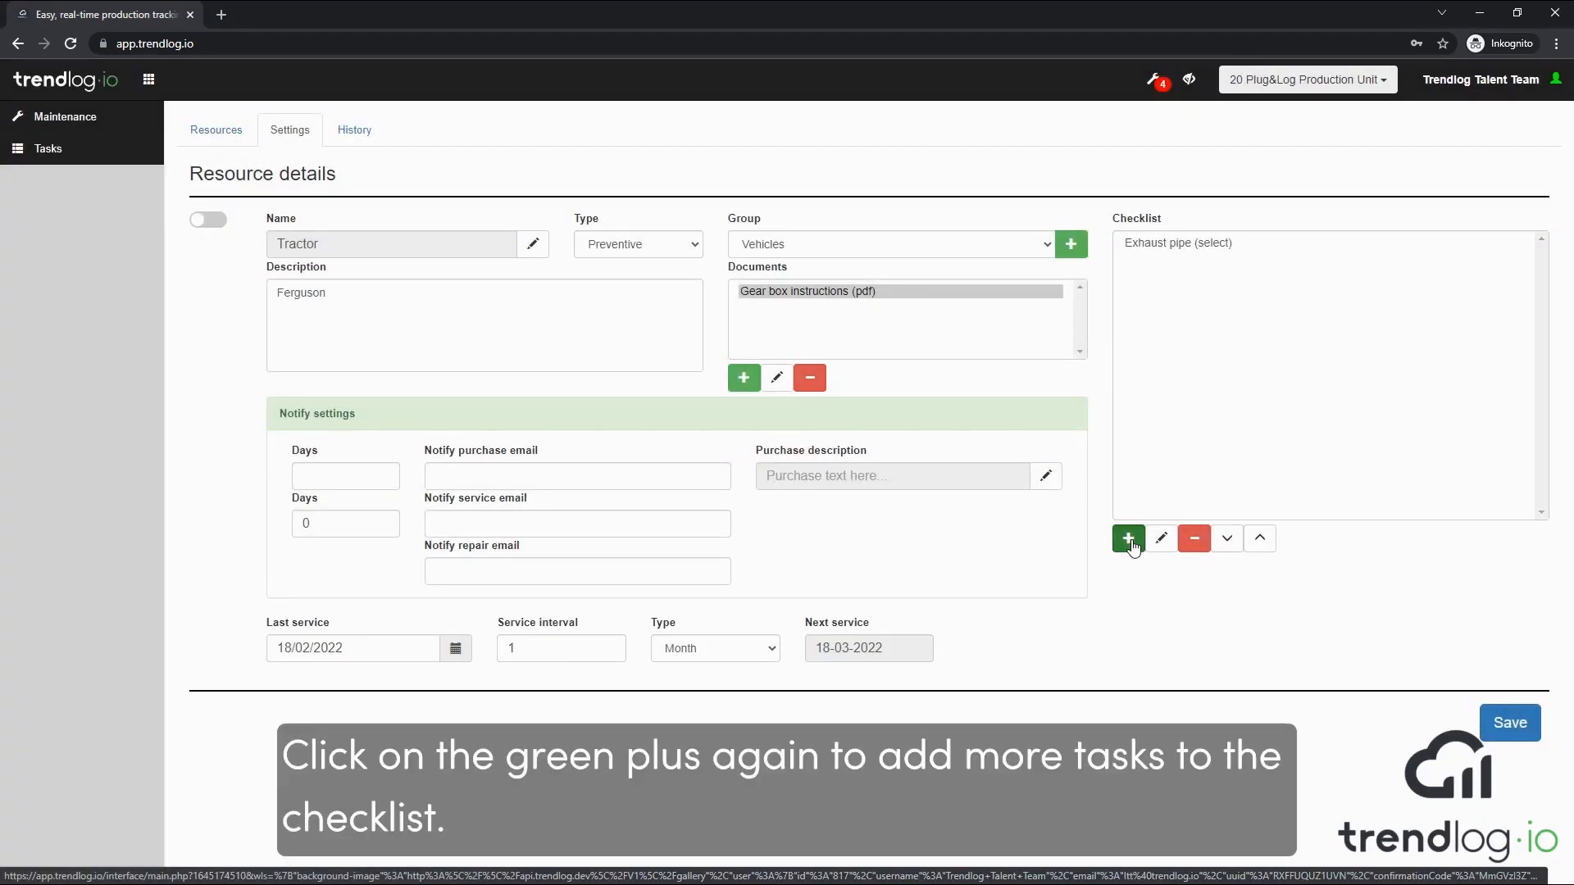
# Add a checklist item with the todo "Oil" and the type Number to the Tractor resource
pyautogui.click(1129, 539)
pyautogui.click(667, 173)
pyautogui.write('Oil')
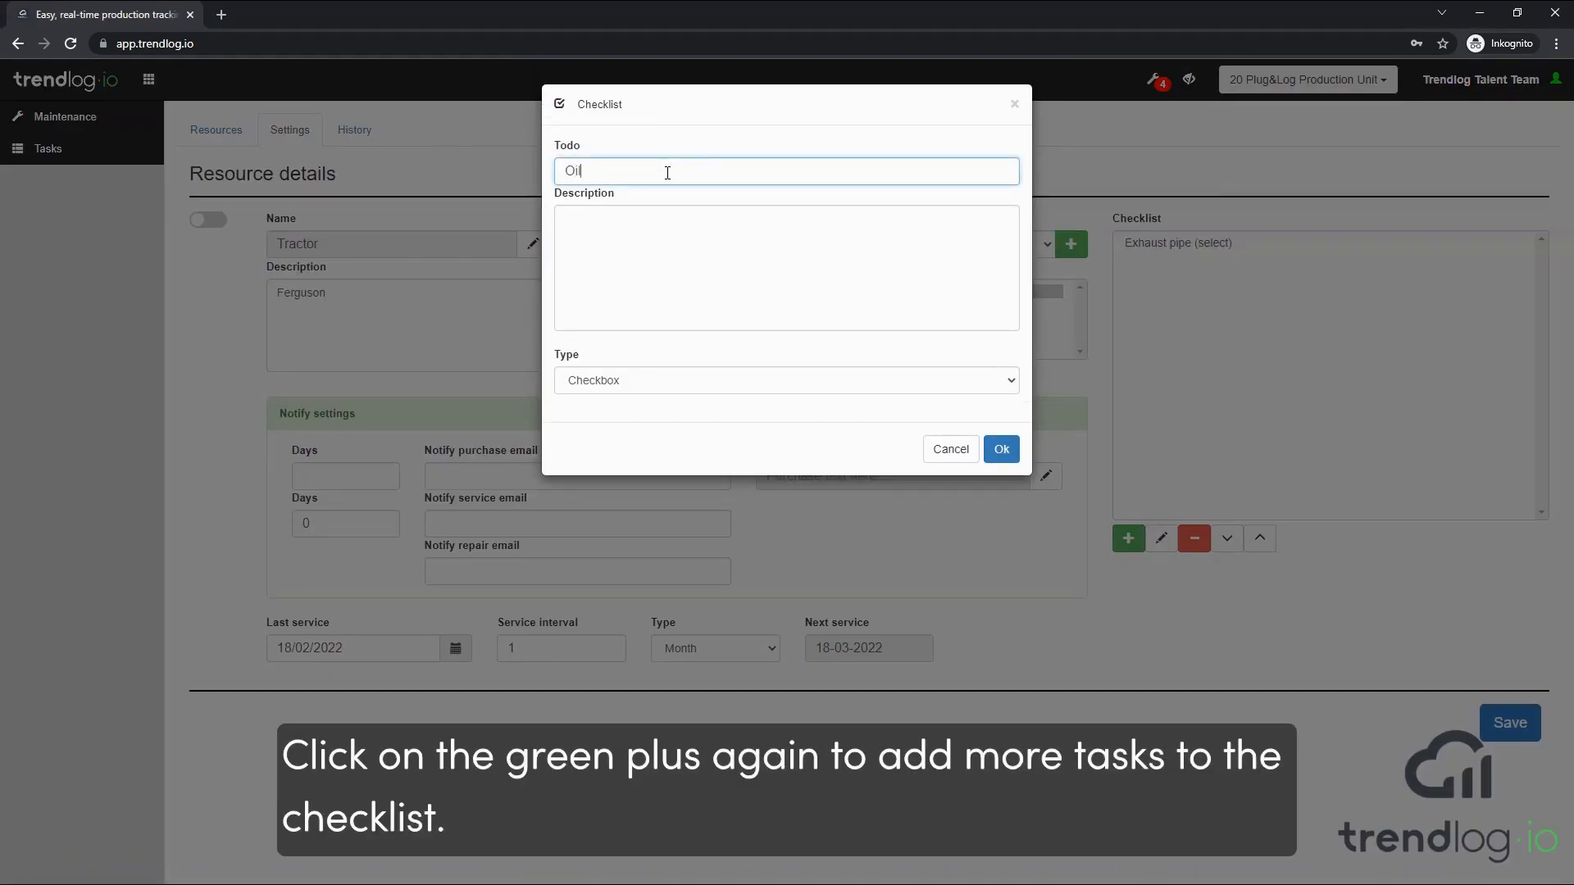
pyautogui.click(943, 388)
pyautogui.click(891, 421)
pyautogui.click(1001, 449)
# Add a checklist item with the todo "Lights" and the type Text
pyautogui.click(1128, 534)
pyautogui.click(671, 172)
pyautogui.write('Lights')
pyautogui.click(779, 379)
pyautogui.click(762, 429)
pyautogui.click(1001, 449)
# Add a checklist item with the todo "Breaks", keeping the type Checkbox
pyautogui.click(1128, 537)
pyautogui.click(678, 174)
pyautogui.write('Breaks')
pyautogui.click(1001, 449)
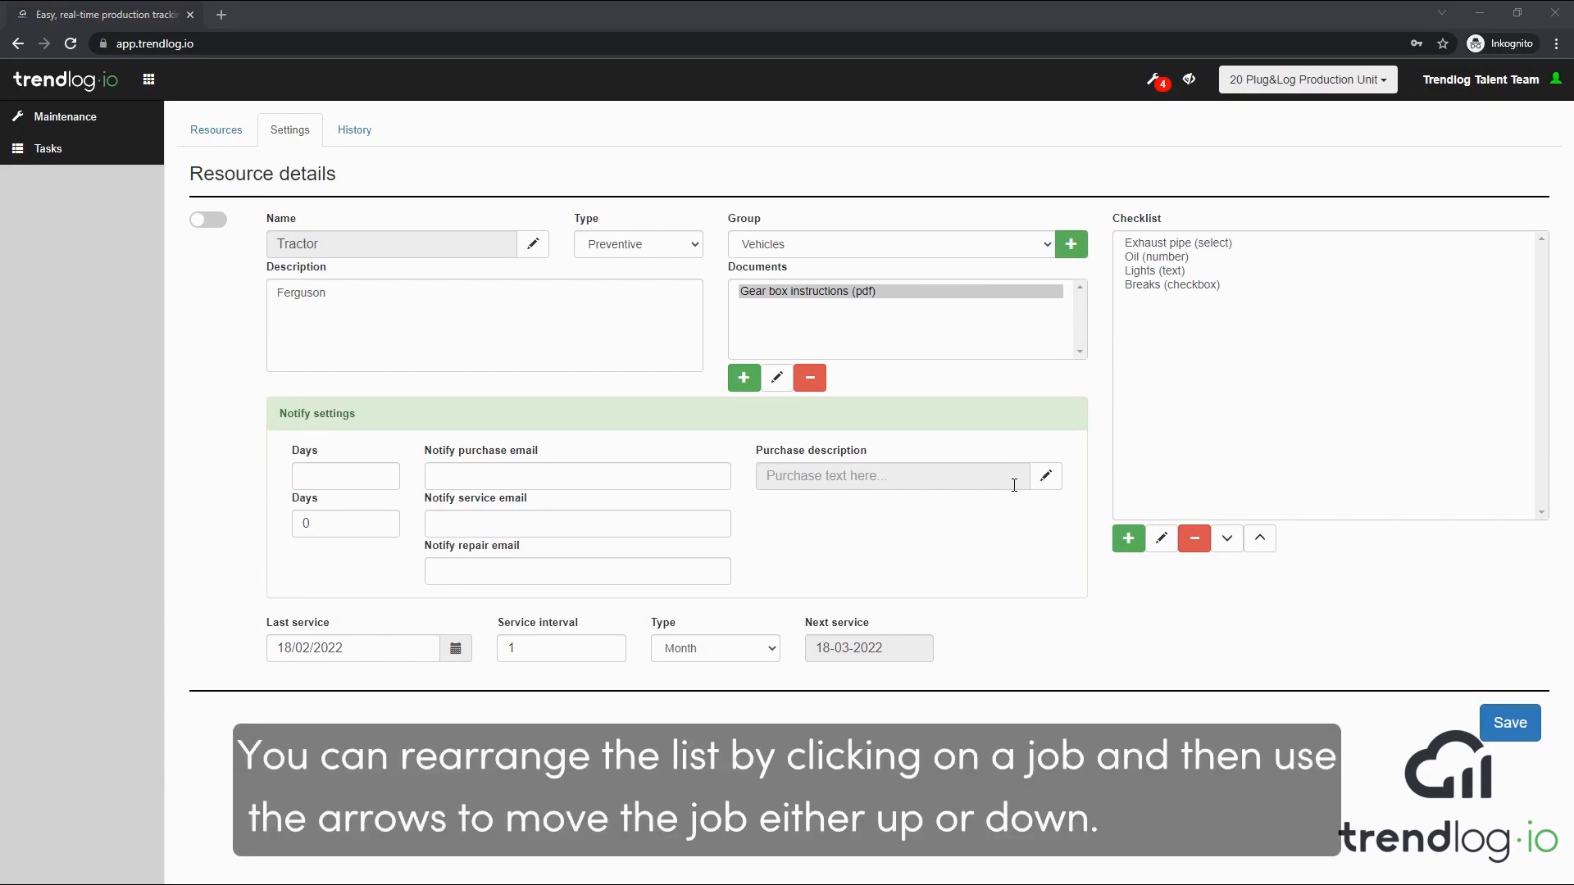
# Move the Breaks item up to the start of the checklist and back down to its end
pyautogui.click(1142, 287)
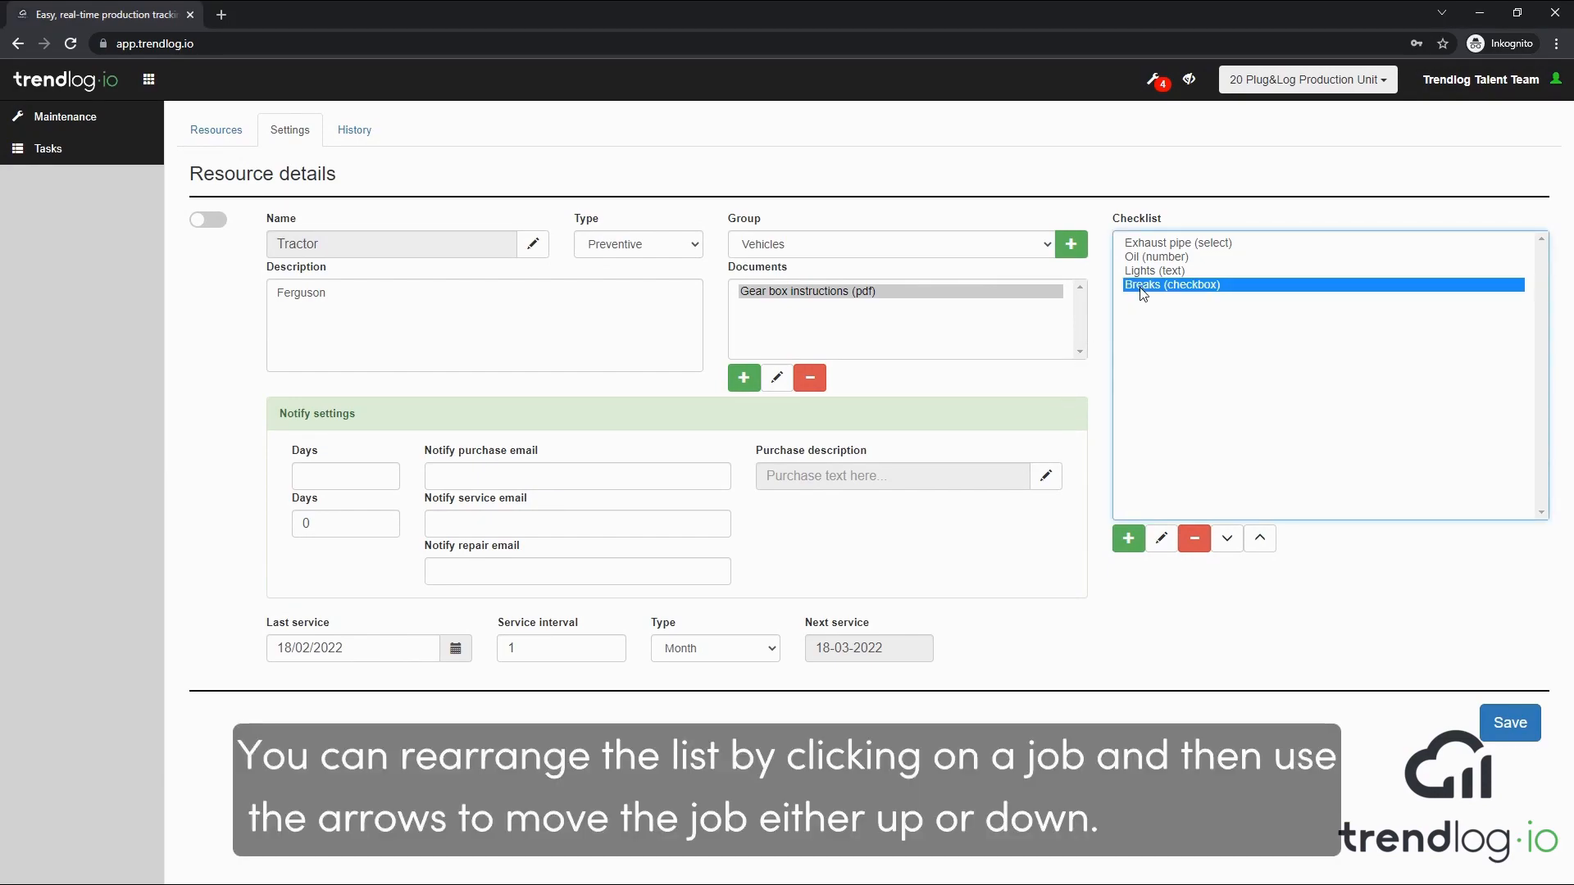
pyautogui.click(1260, 539)
pyautogui.click(1260, 541)
pyautogui.click(1260, 541)
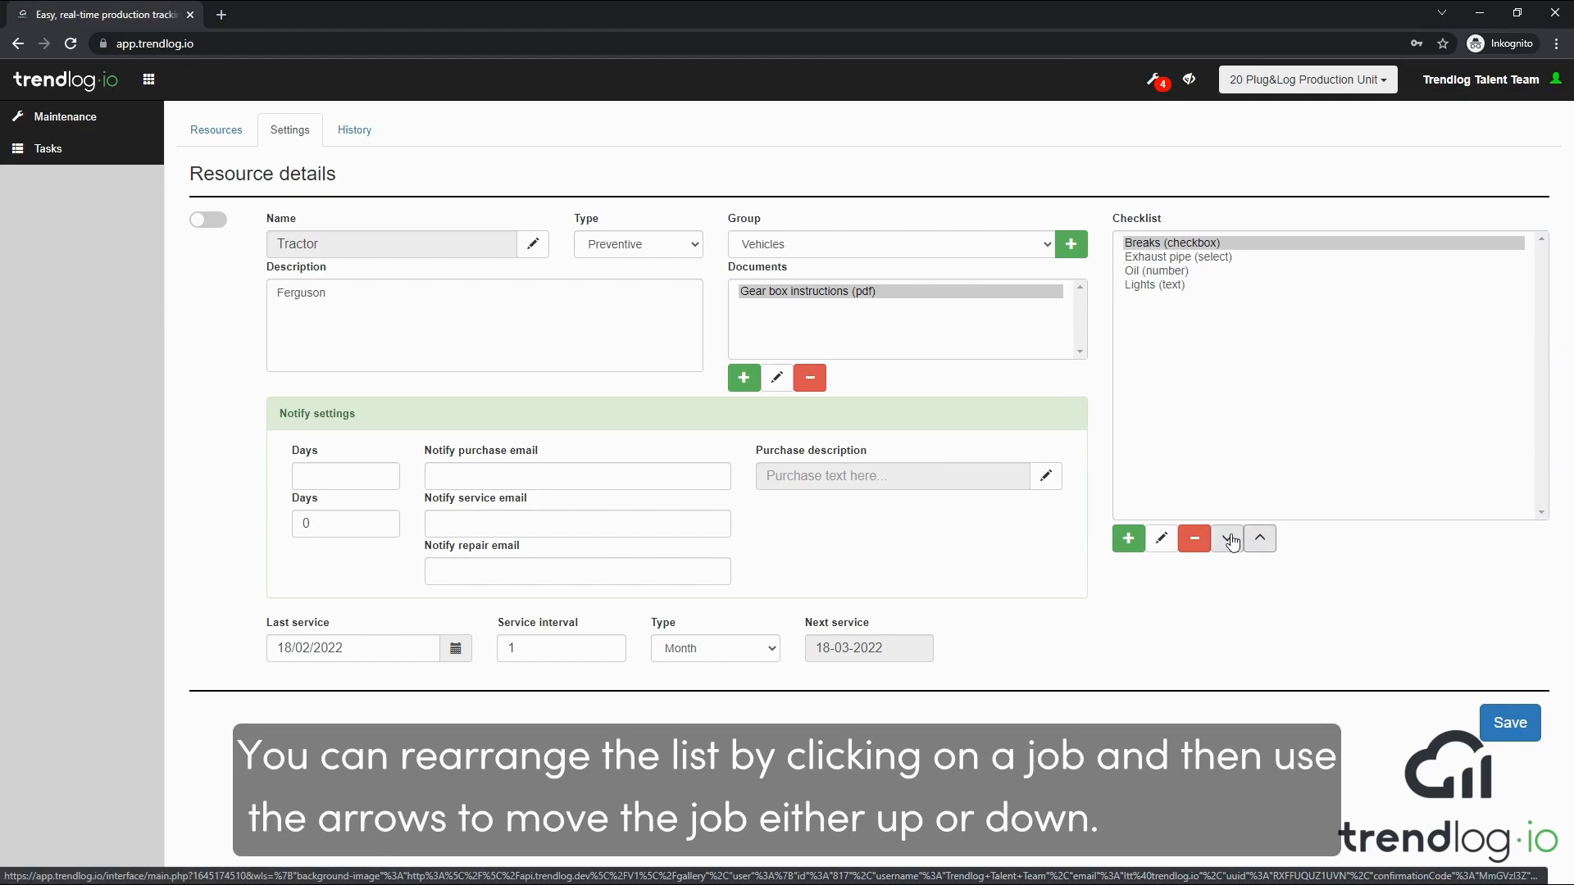
pyautogui.click(1228, 539)
pyautogui.click(1227, 538)
pyautogui.click(1227, 538)
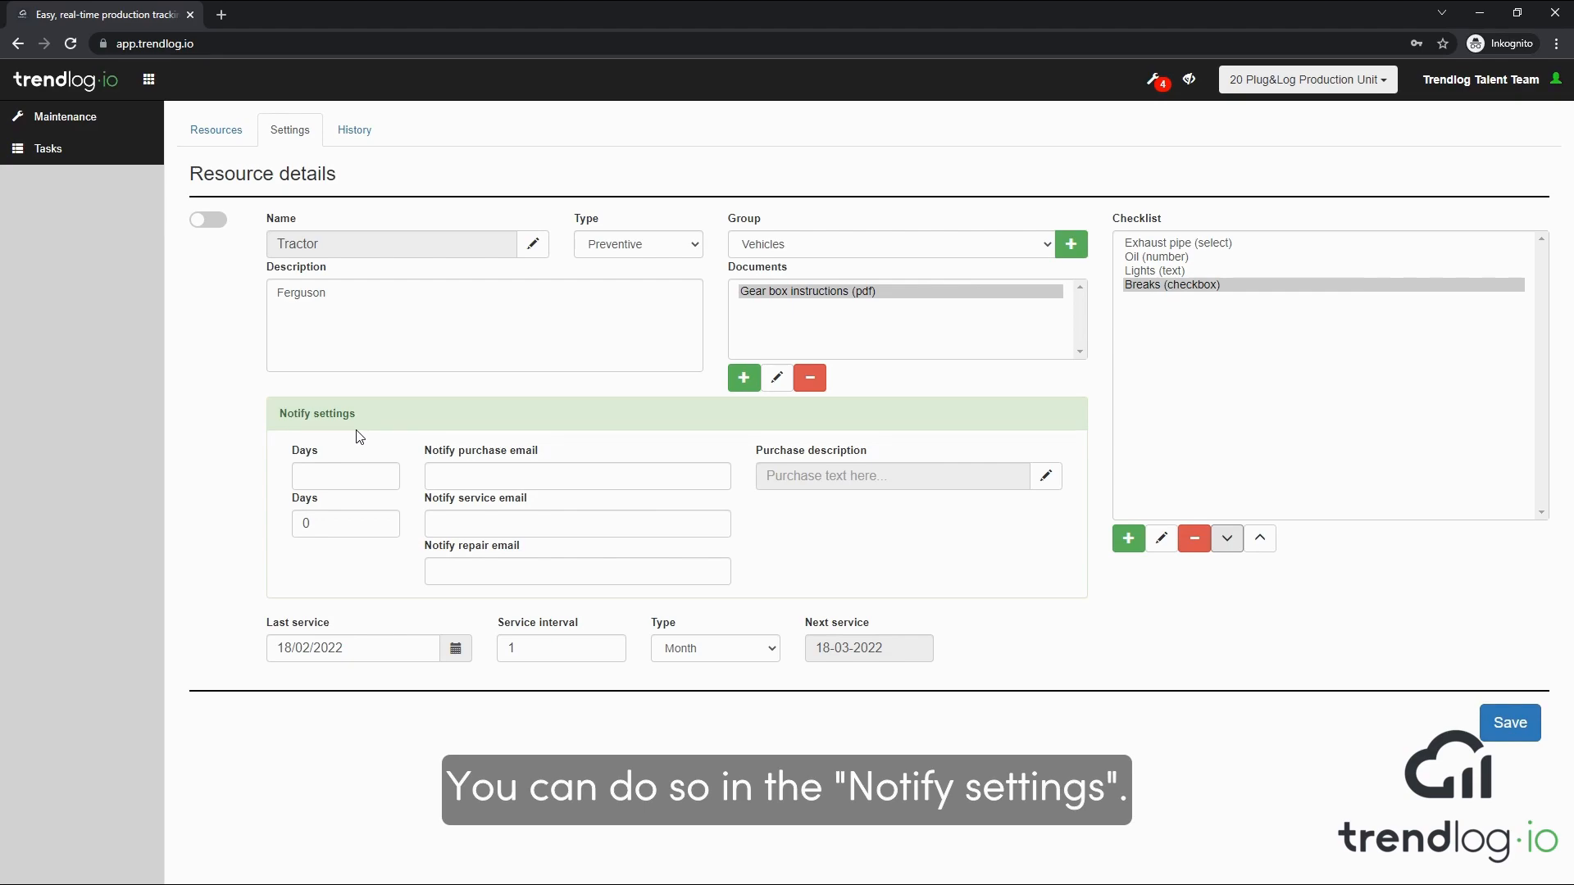
# Fill in the purchase agent's e-mail address as the purchase notification e-mail in the notify settings
pyautogui.click(426, 455)
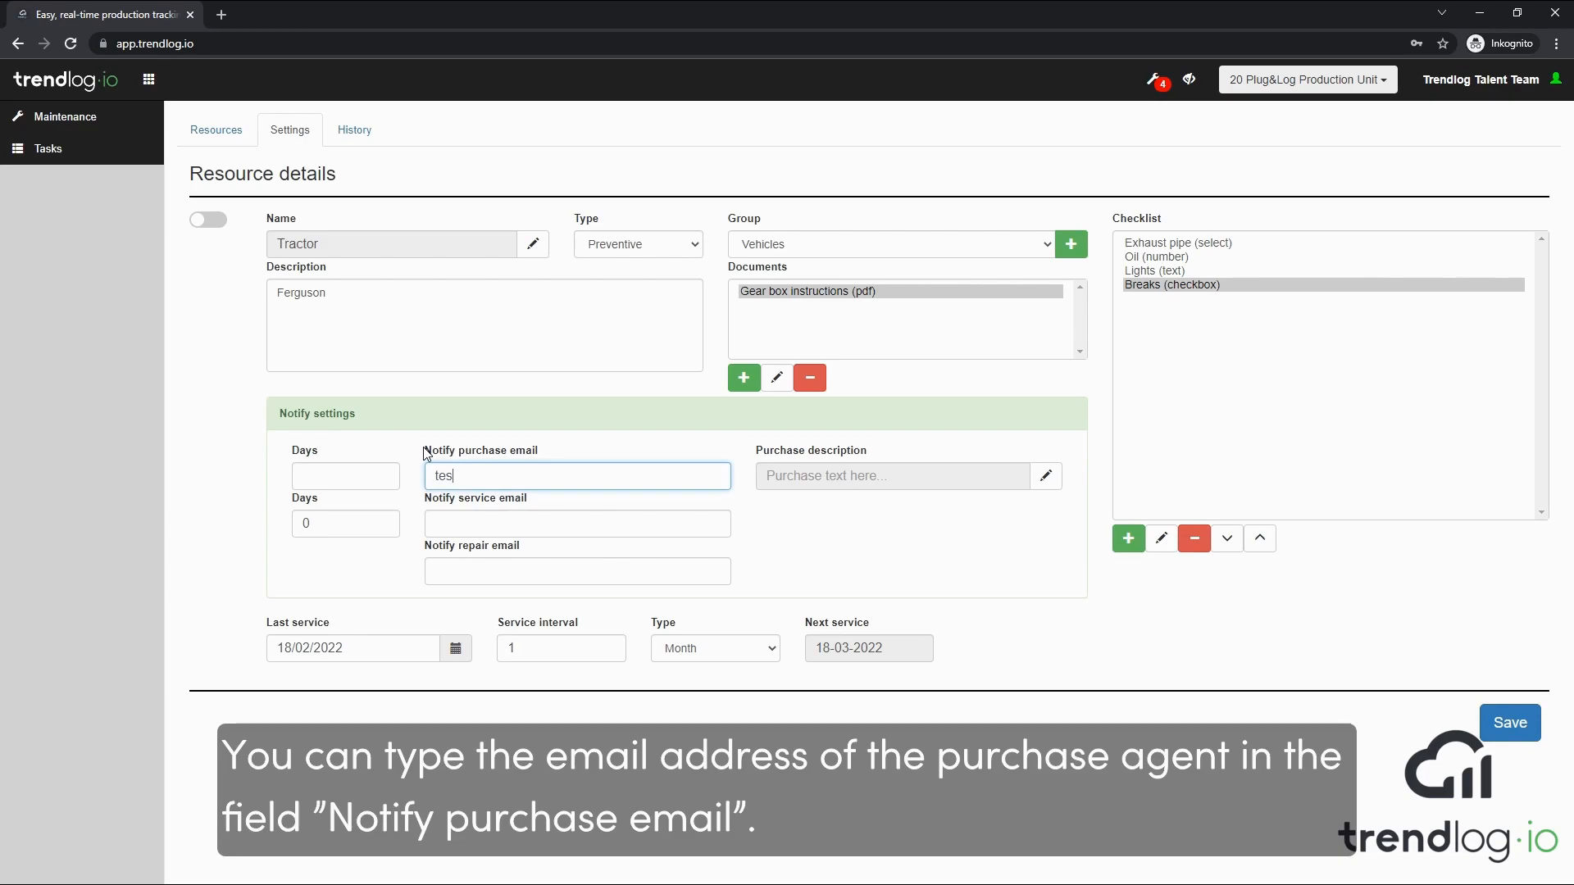
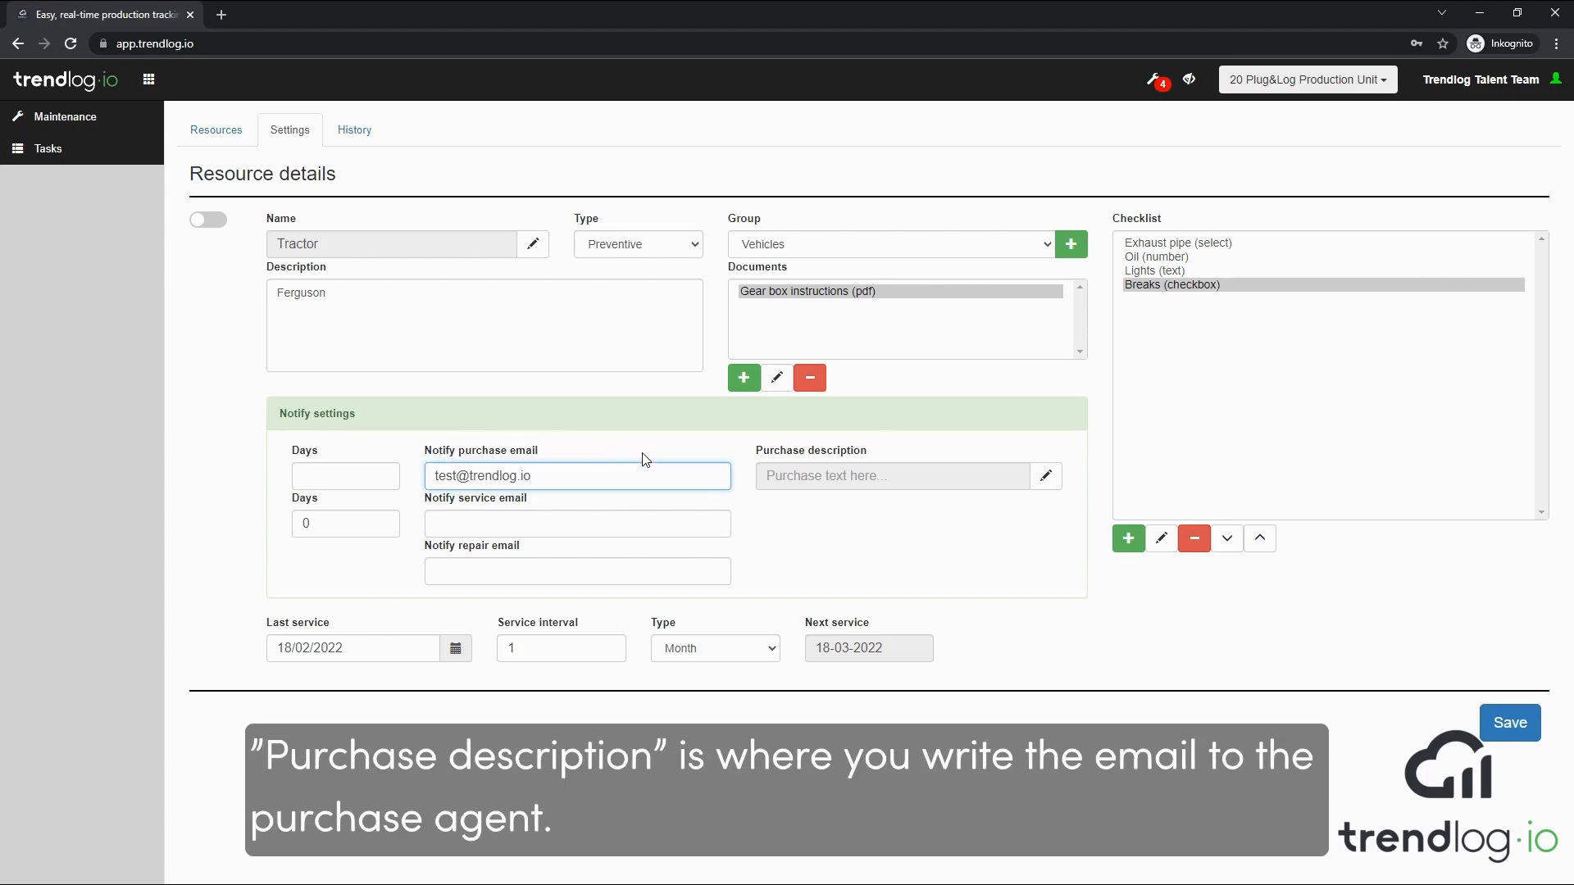
# Start the purchase description with "The Ferguson tractor needs service. Please have the following in stock:"
pyautogui.click(1045, 480)
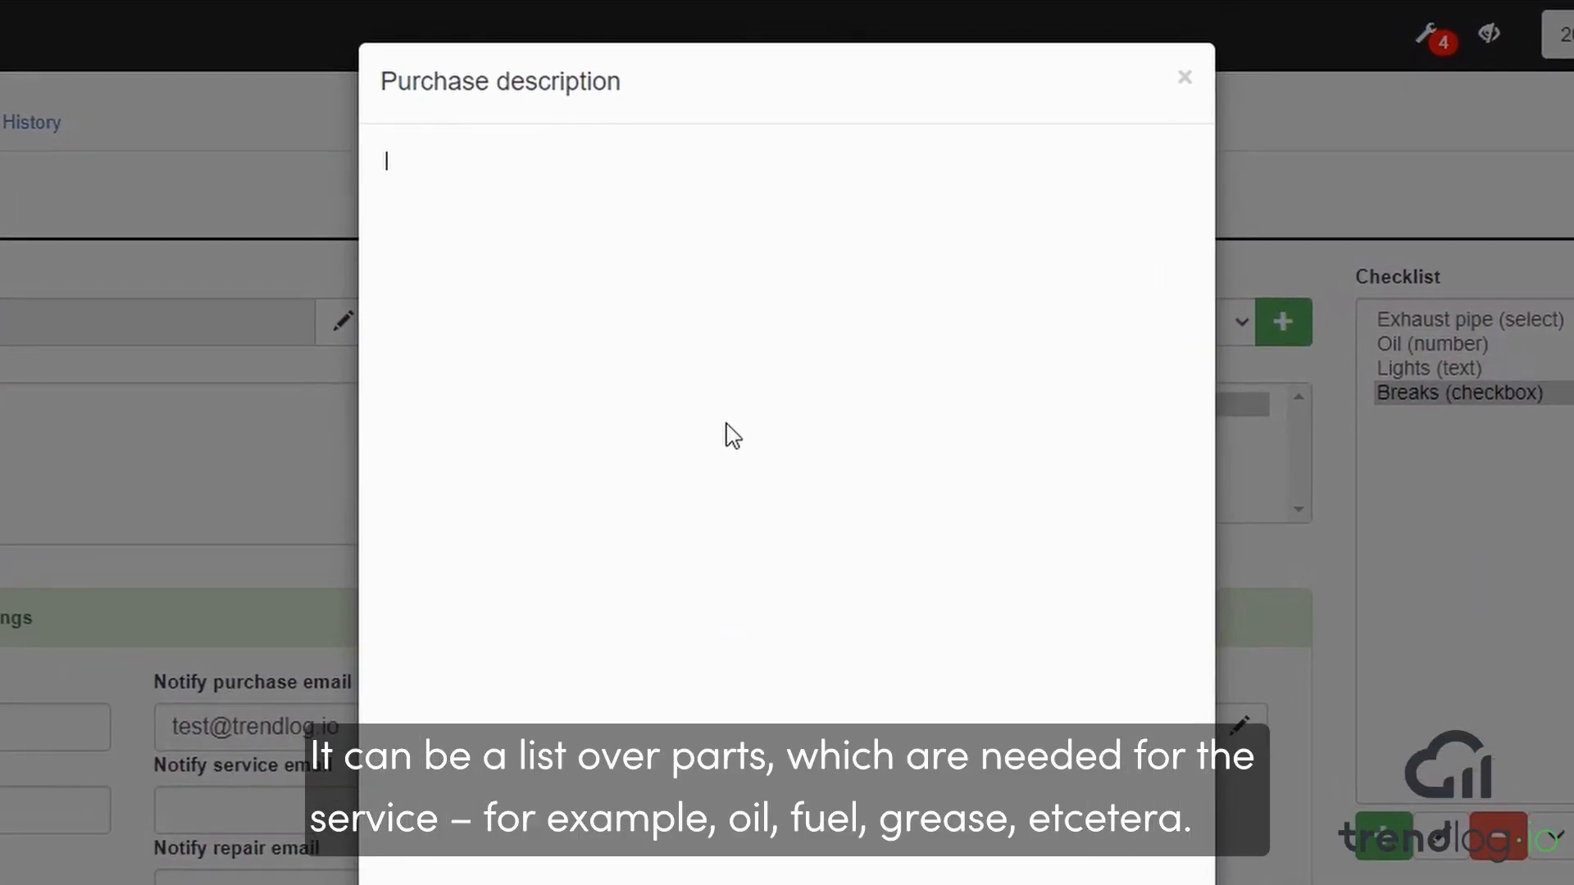
pyautogui.write('Th')
pyautogui.write('e Fer')
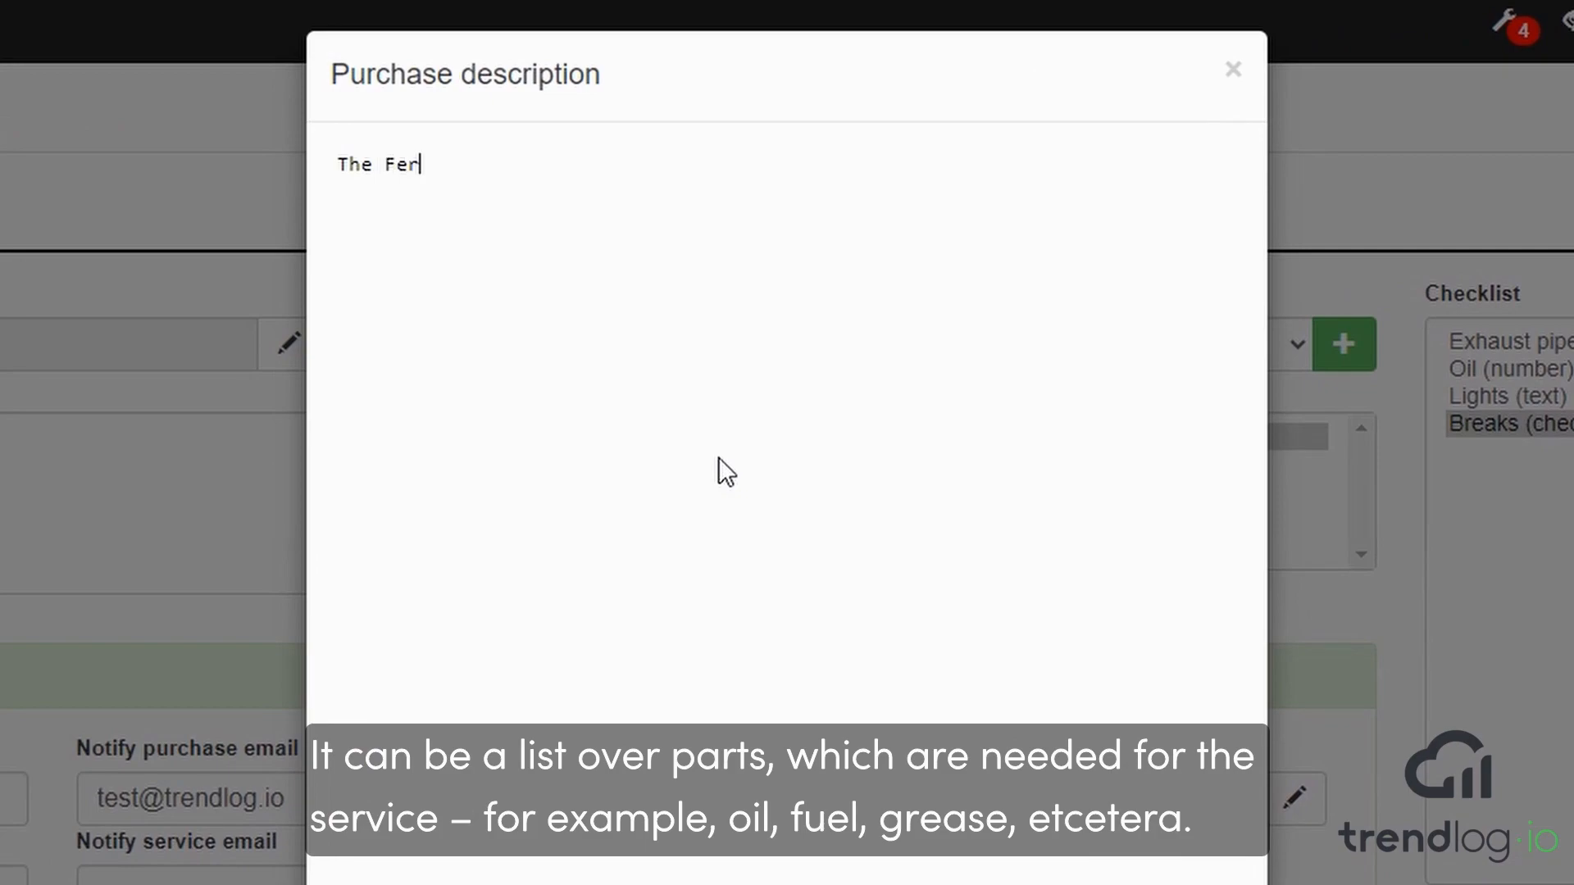
pyautogui.write('guson tractor needs service. Please have the followin')
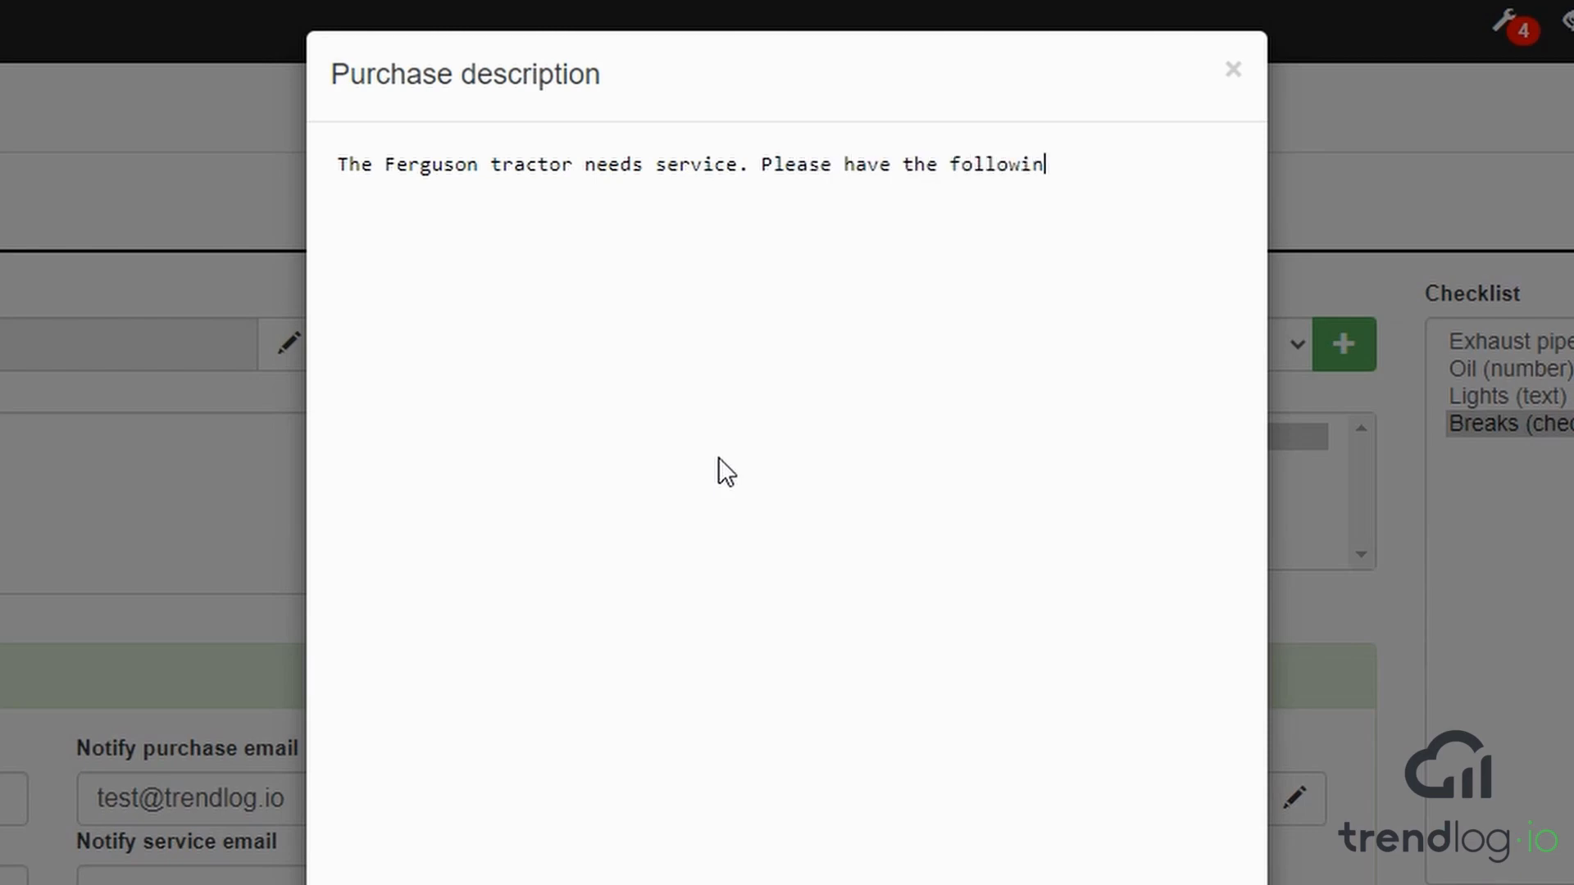
pyautogui.write('g in stock:')
# List Oil, Grease and Light Bulbs on separate lines below the opening sentence and save the purchase description
pyautogui.press('Return')
pyautogui.write('Oil')
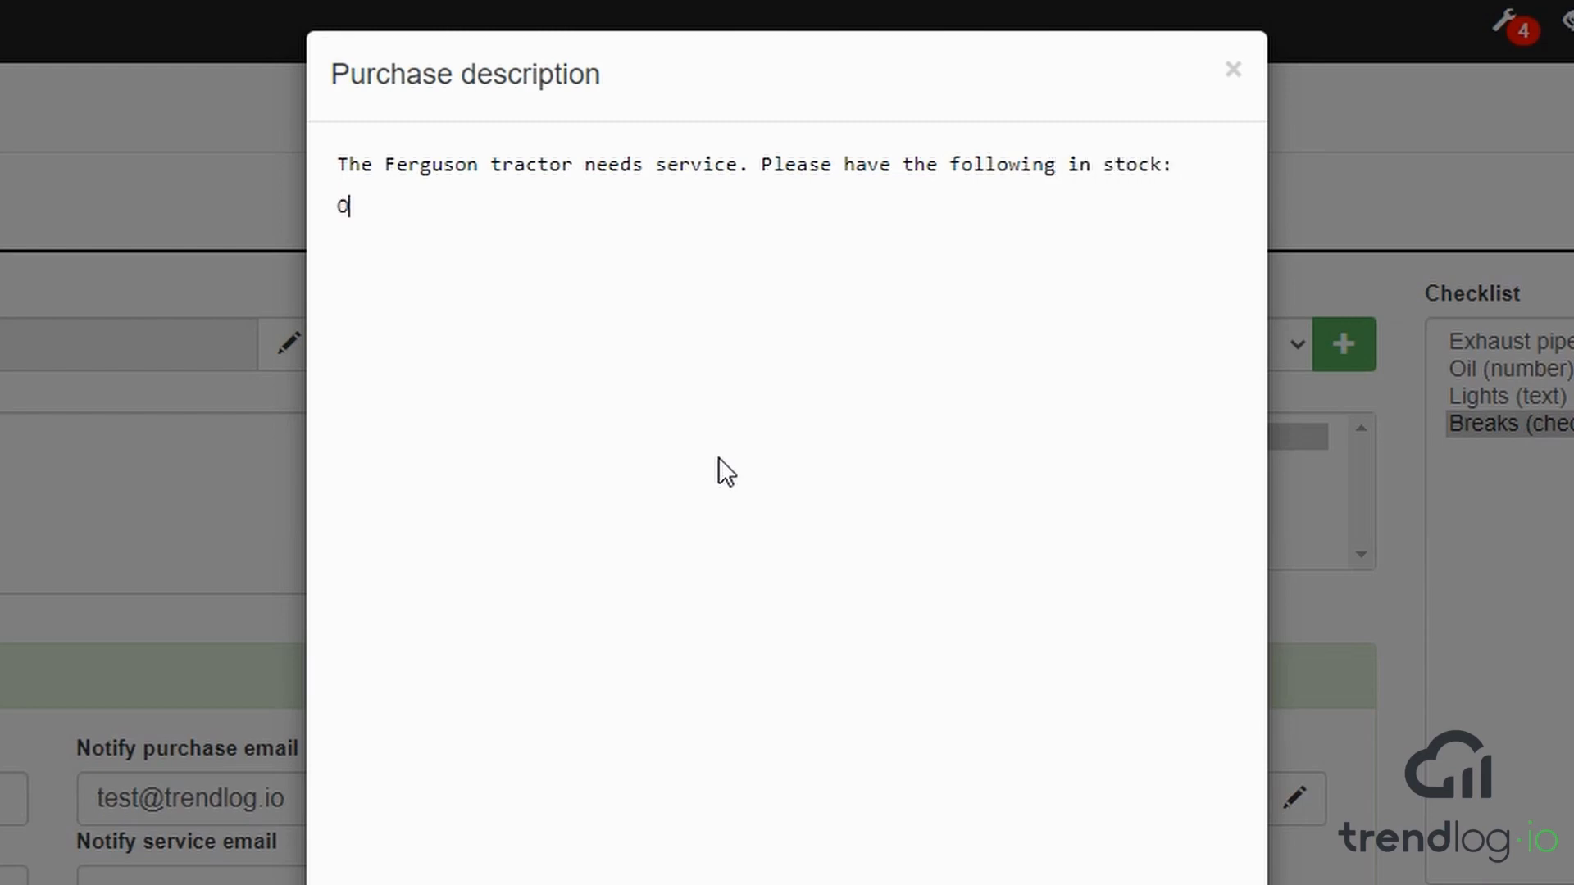
pyautogui.press('Return')
pyautogui.write('Grease')
pyautogui.press('Return')
pyautogui.write('Light Bulbs')
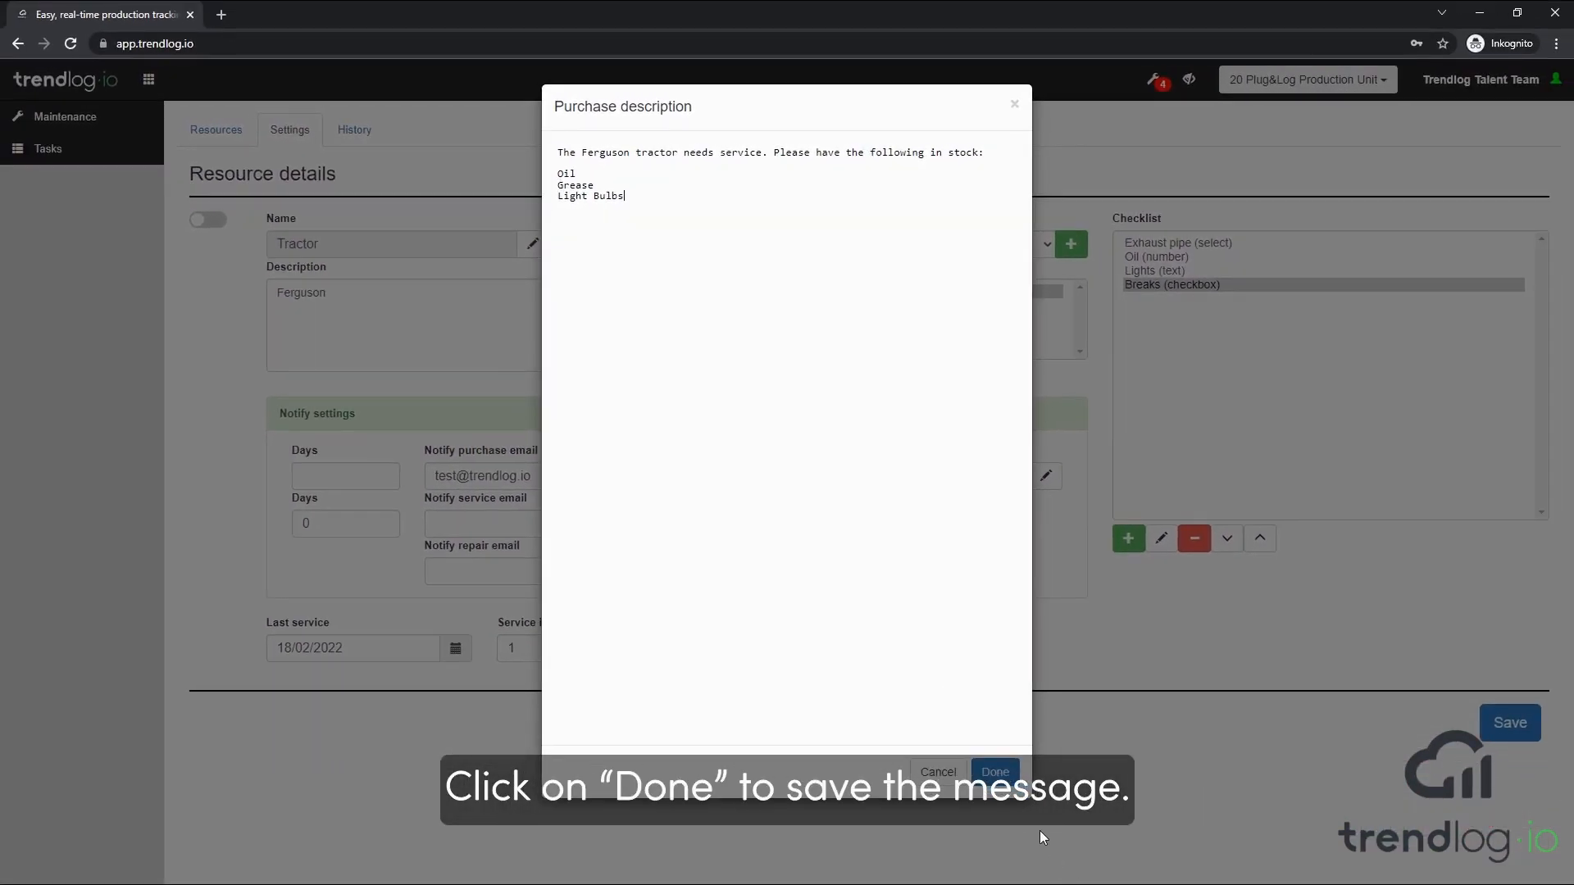
pyautogui.click(996, 773)
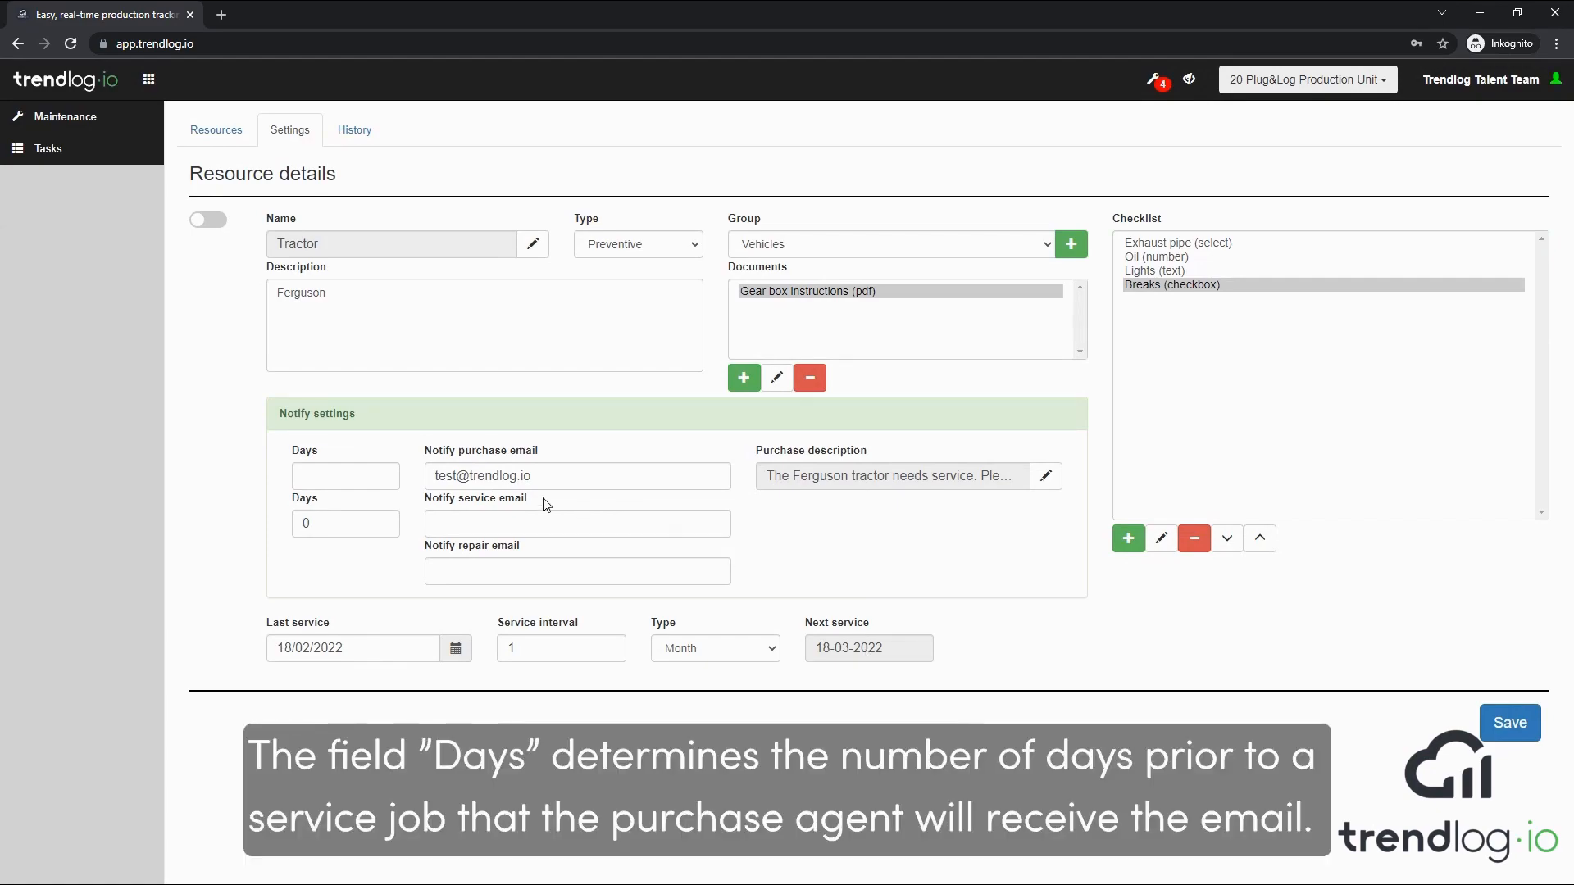
# Set the purchase notification to 10 days before service and fill in the service notification e-mail address
pyautogui.click(354, 476)
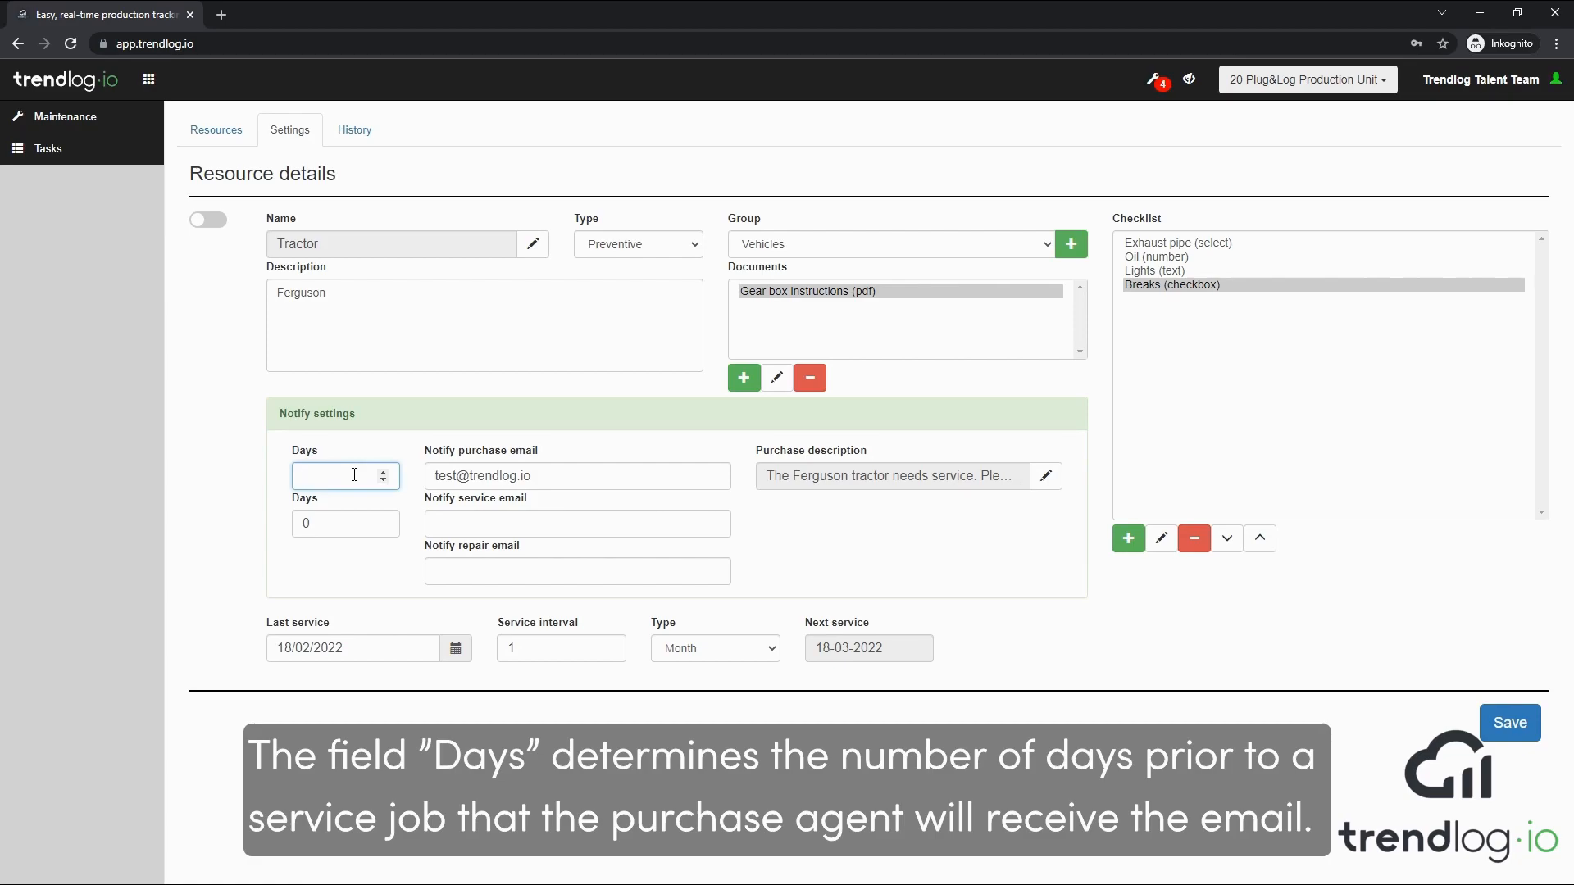
pyautogui.write('10')
pyautogui.click(448, 518)
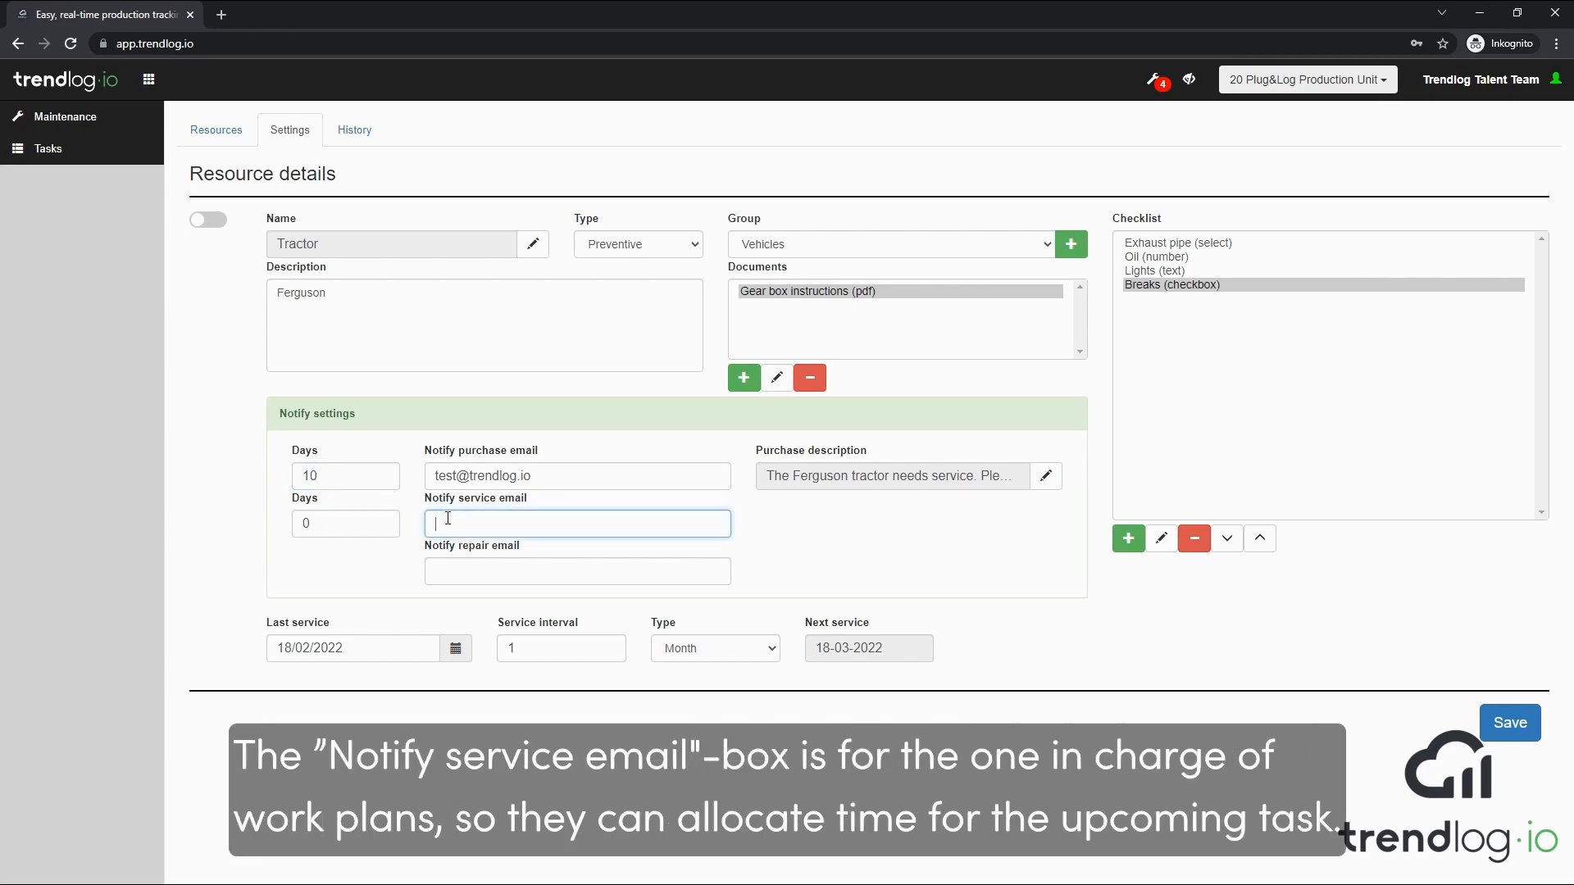
# Set the service notification to 3 days before service and fill in the repair notification e-mail address
pyautogui.doubleClick(354, 517)
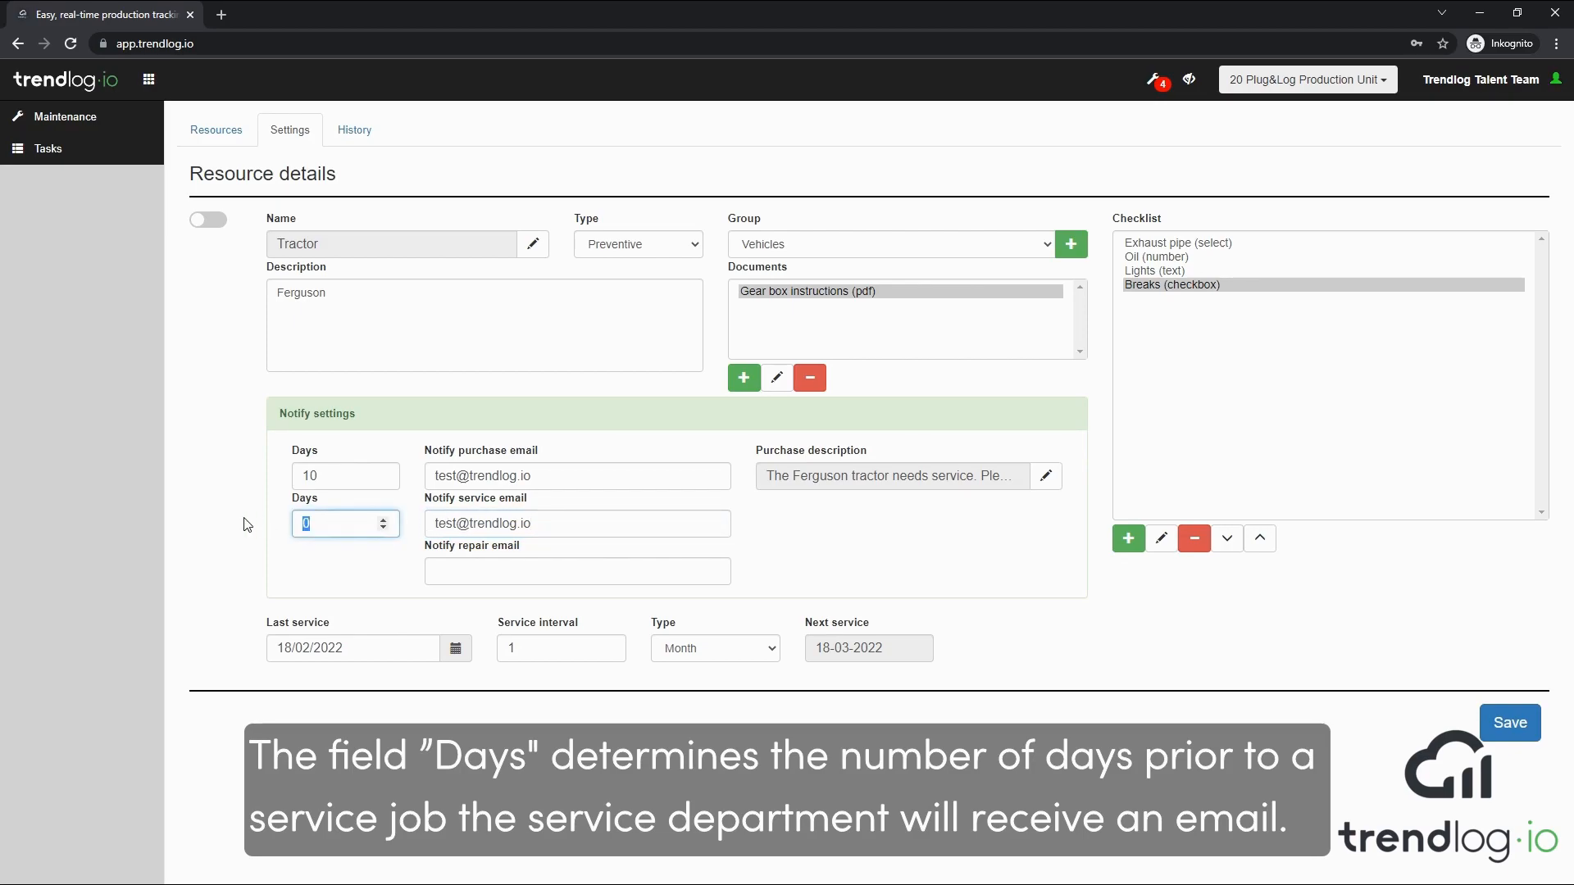
pyautogui.write('3')
pyautogui.click(485, 571)
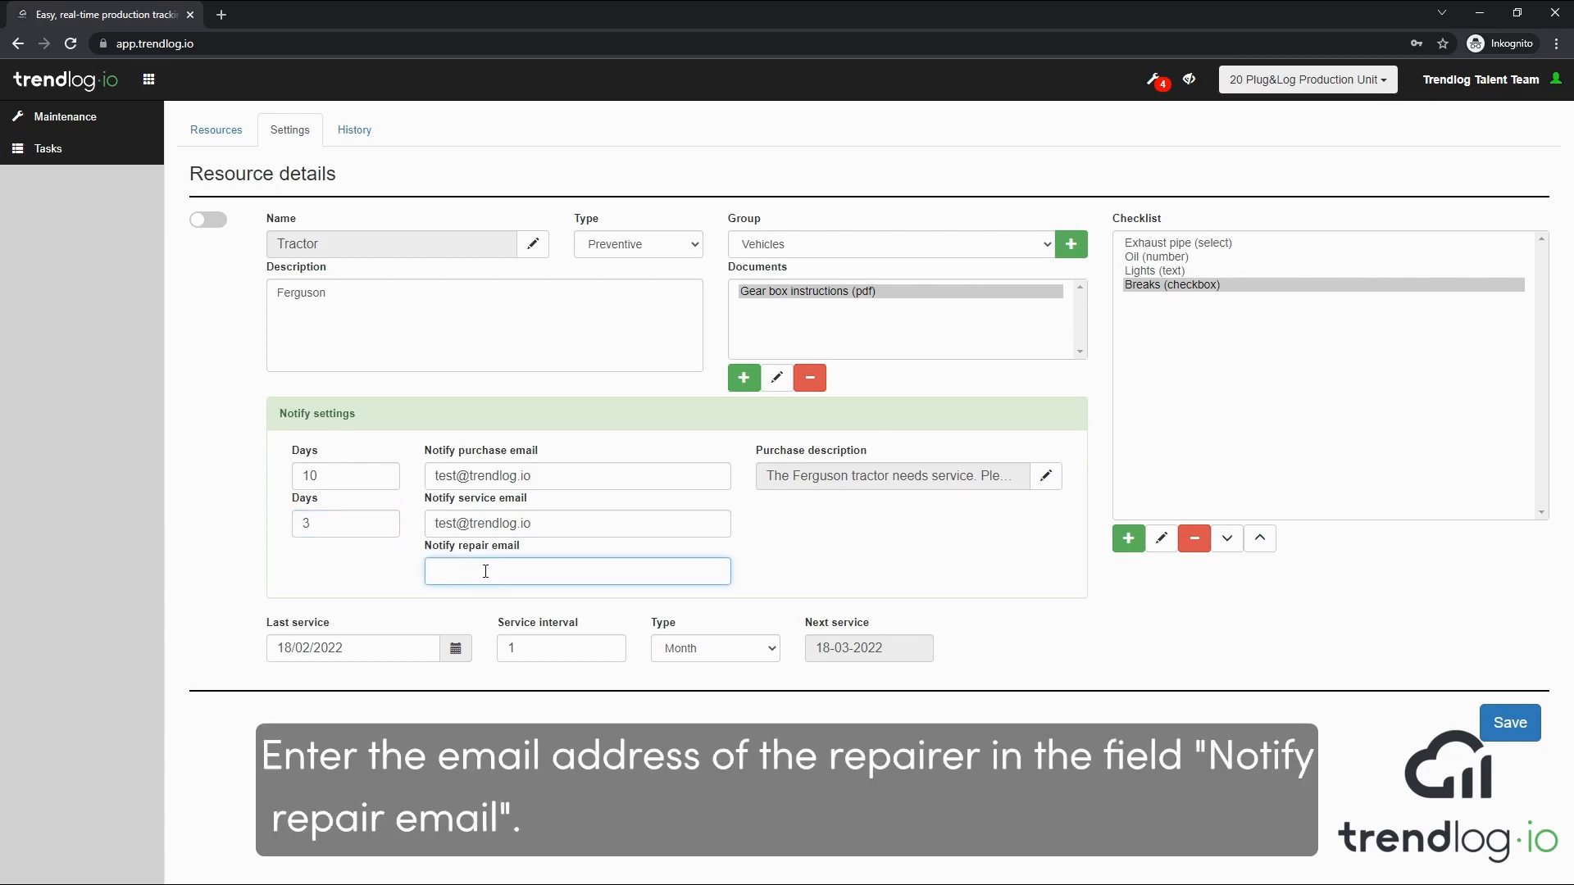
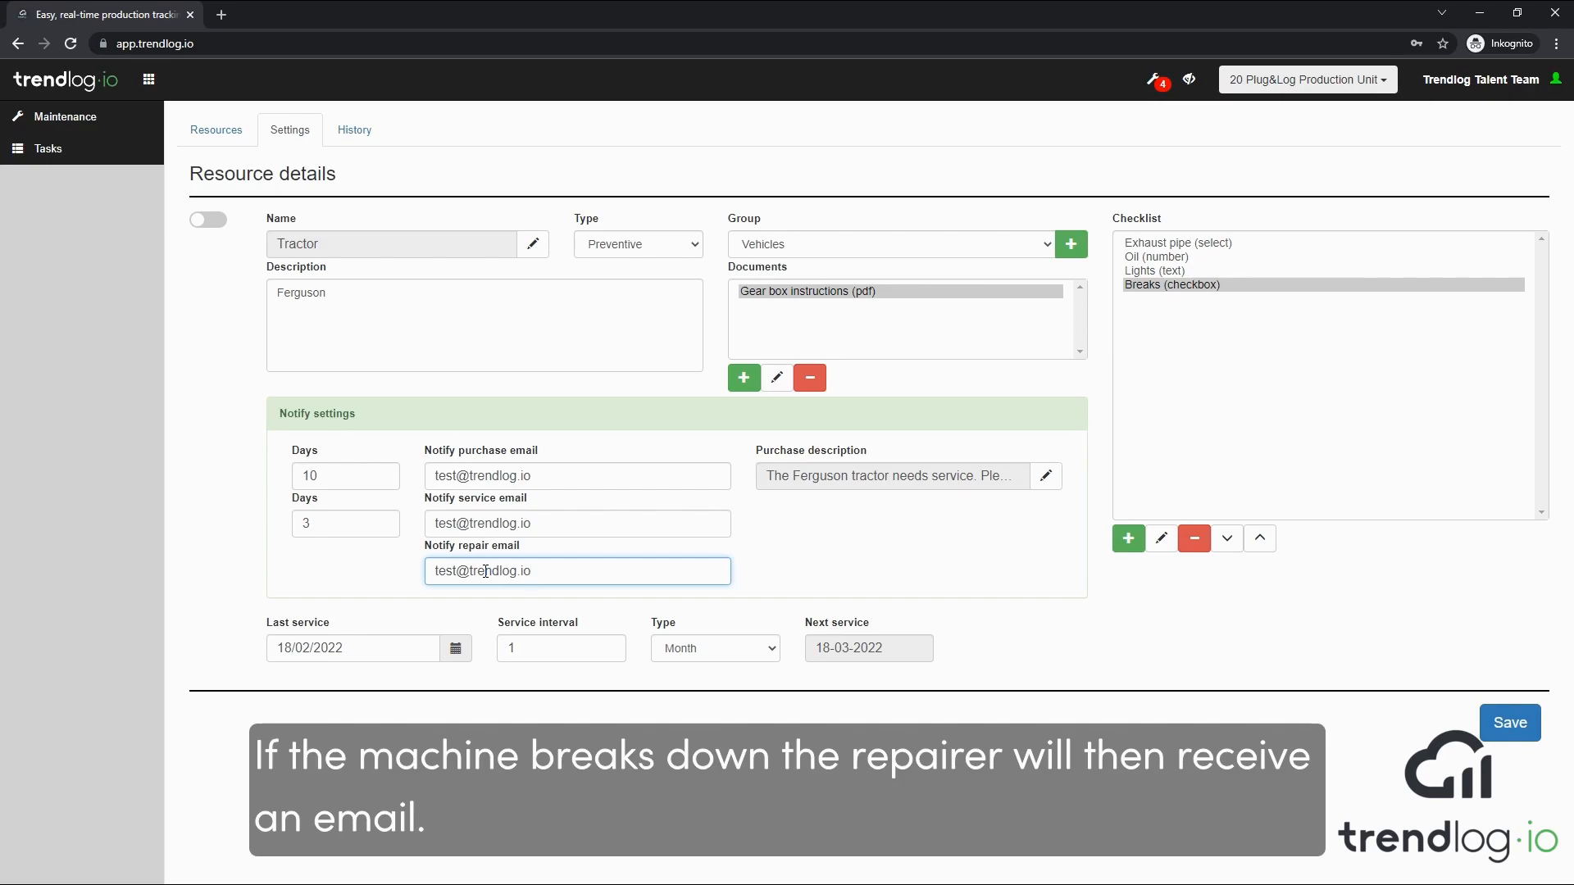
# Choose Preventive as the maintenance type and set the last service date to 25/01/2022
pyautogui.click(698, 249)
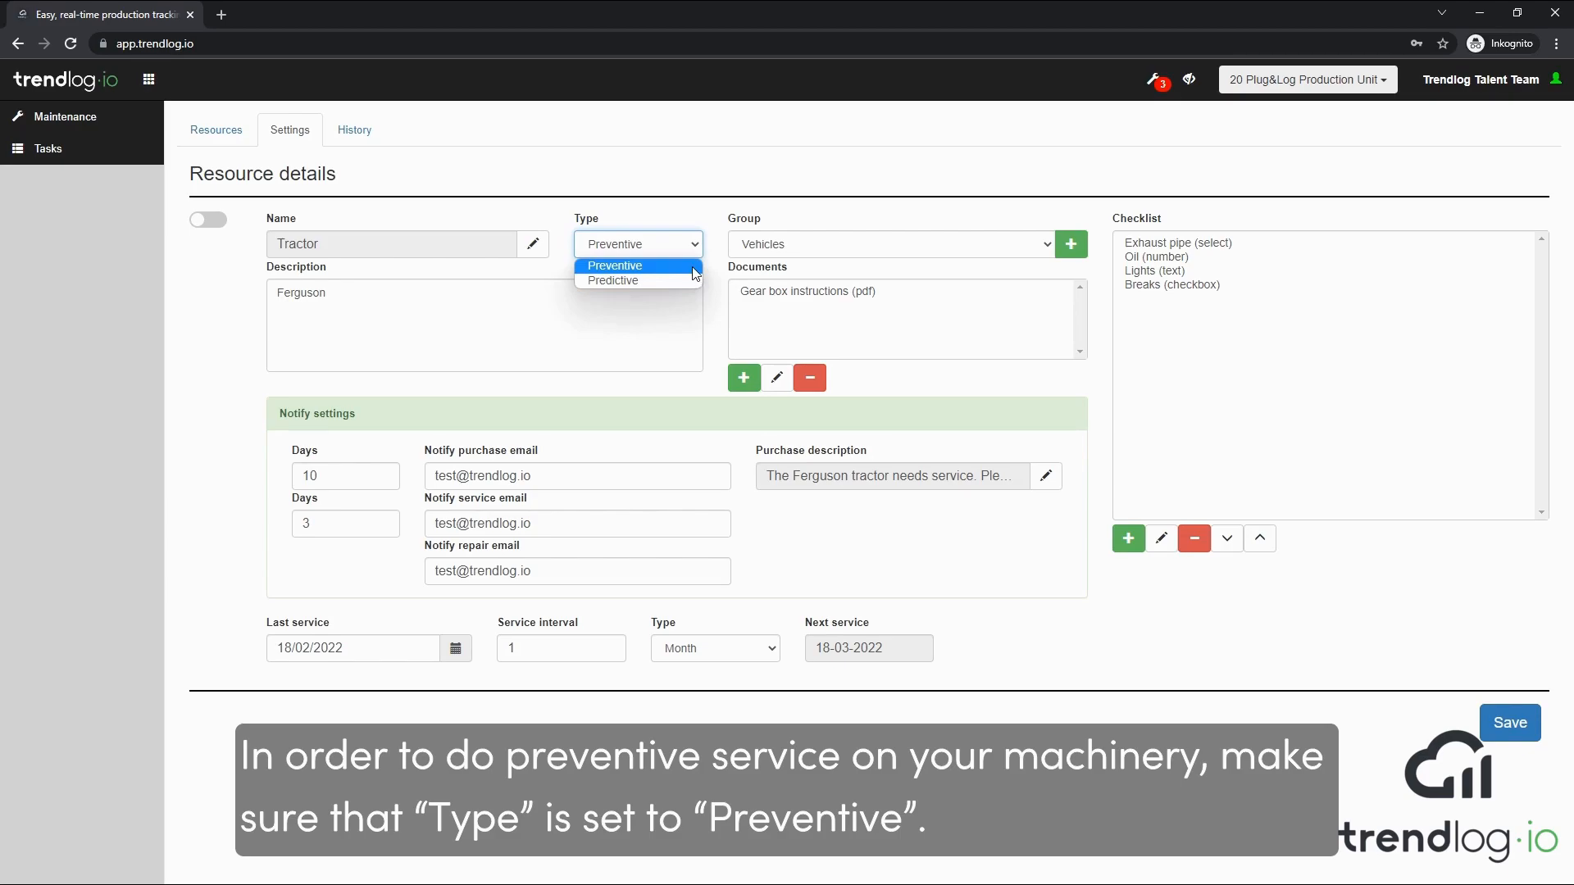
pyautogui.click(695, 267)
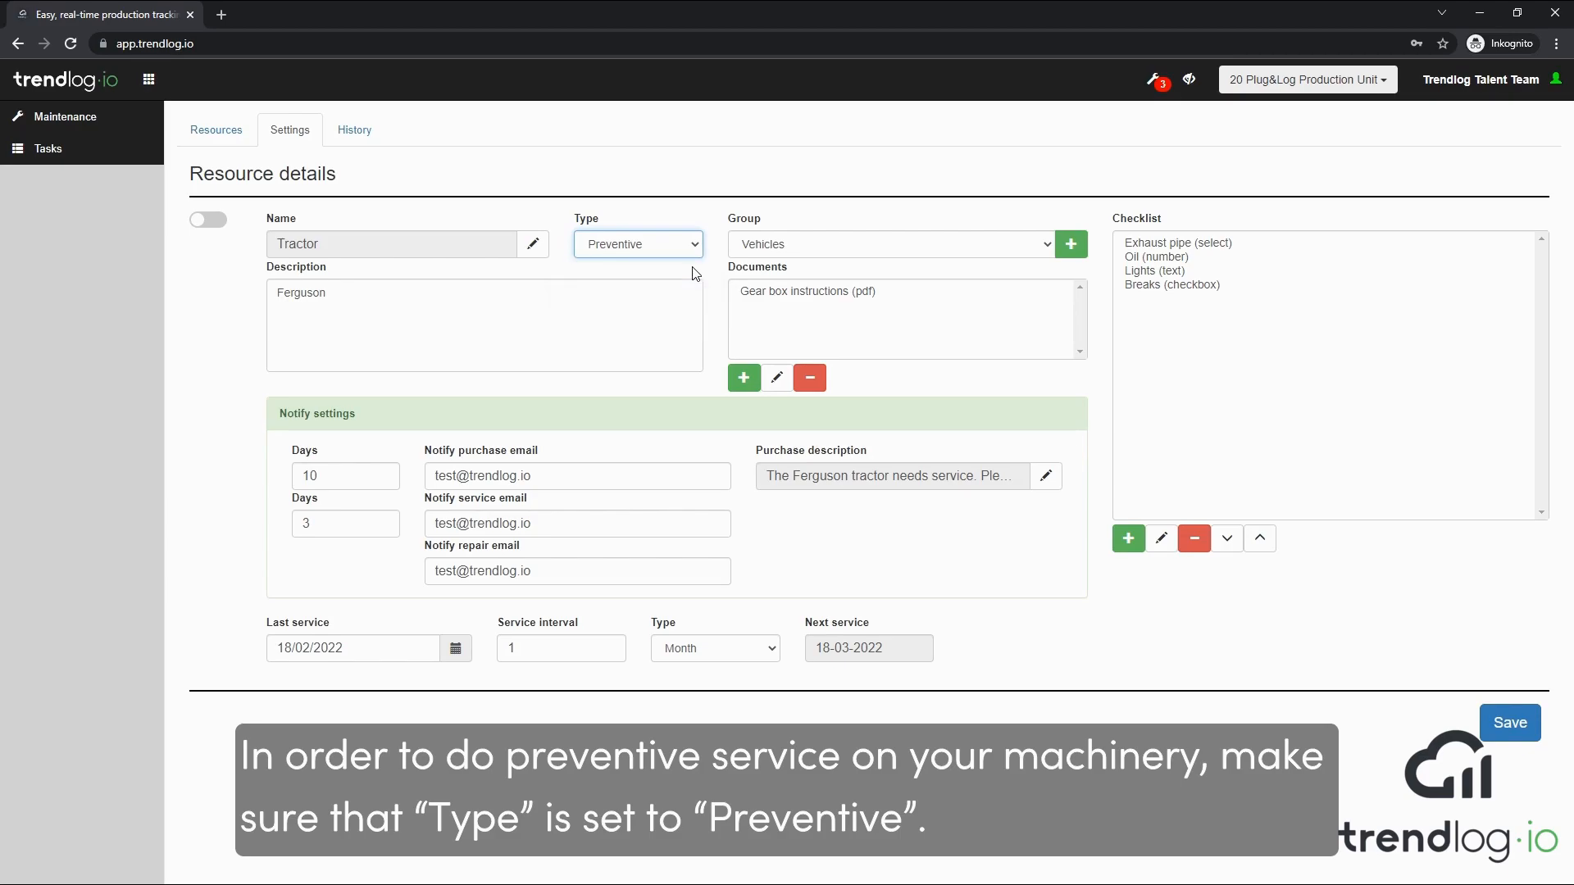
pyautogui.click(457, 650)
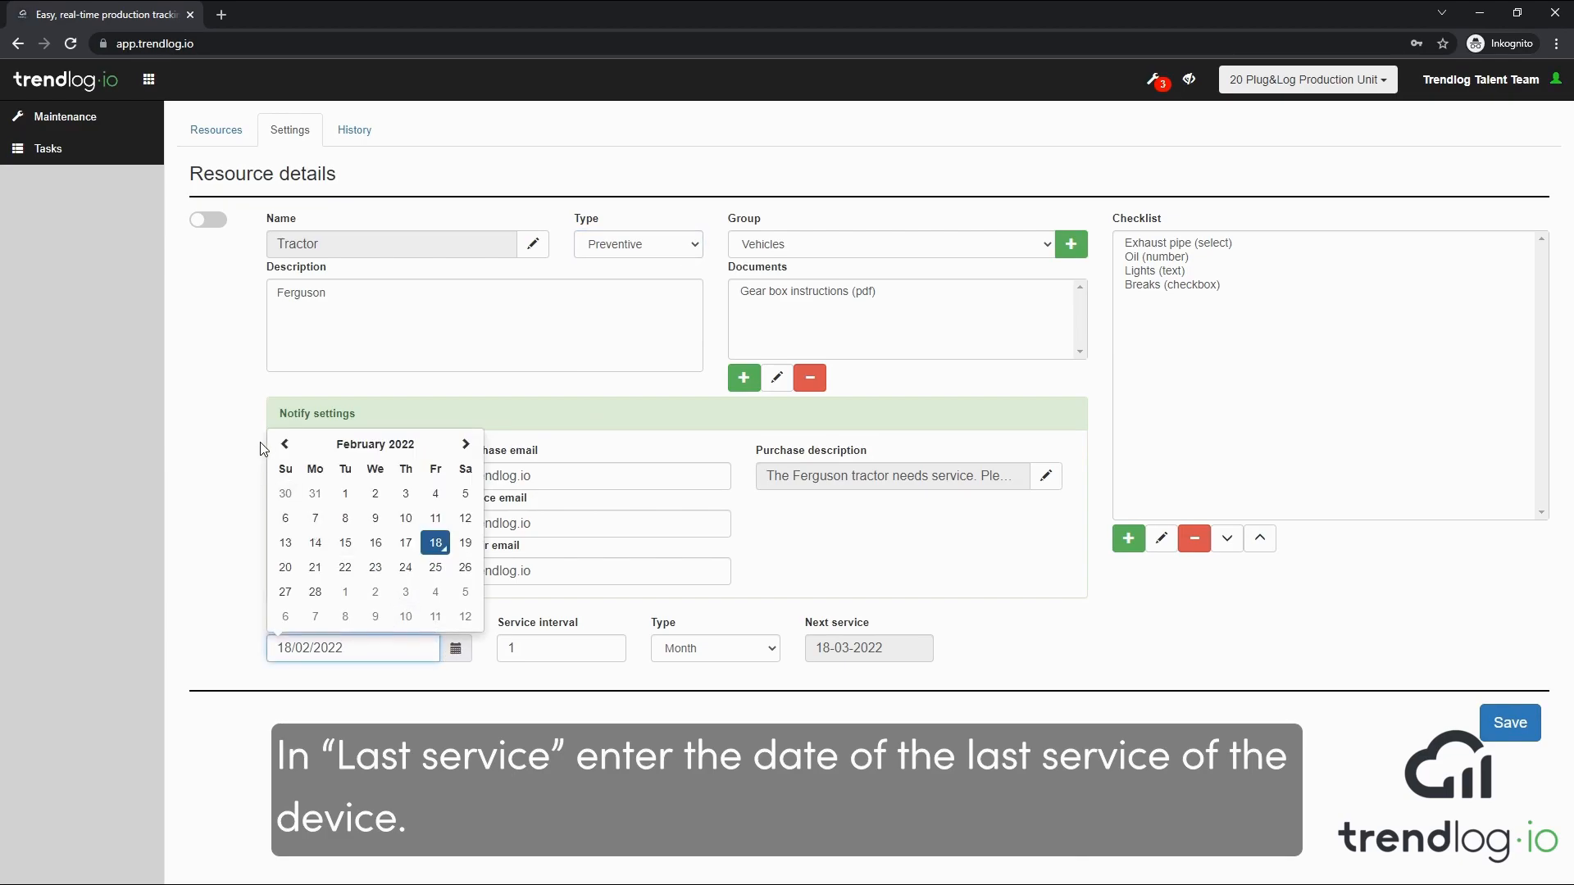
pyautogui.click(284, 443)
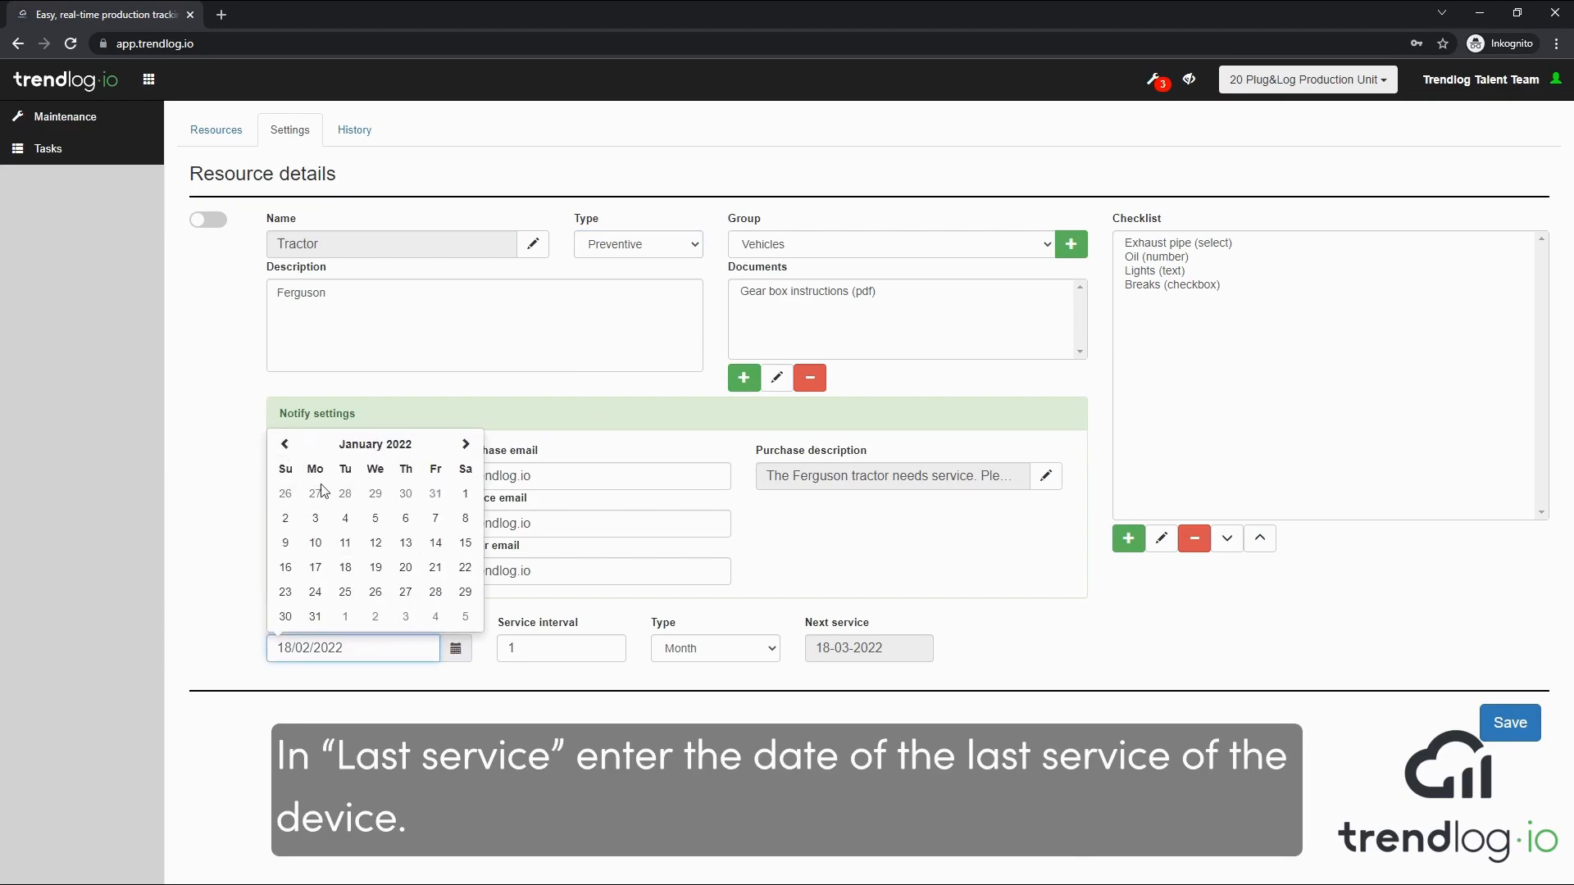
pyautogui.click(344, 592)
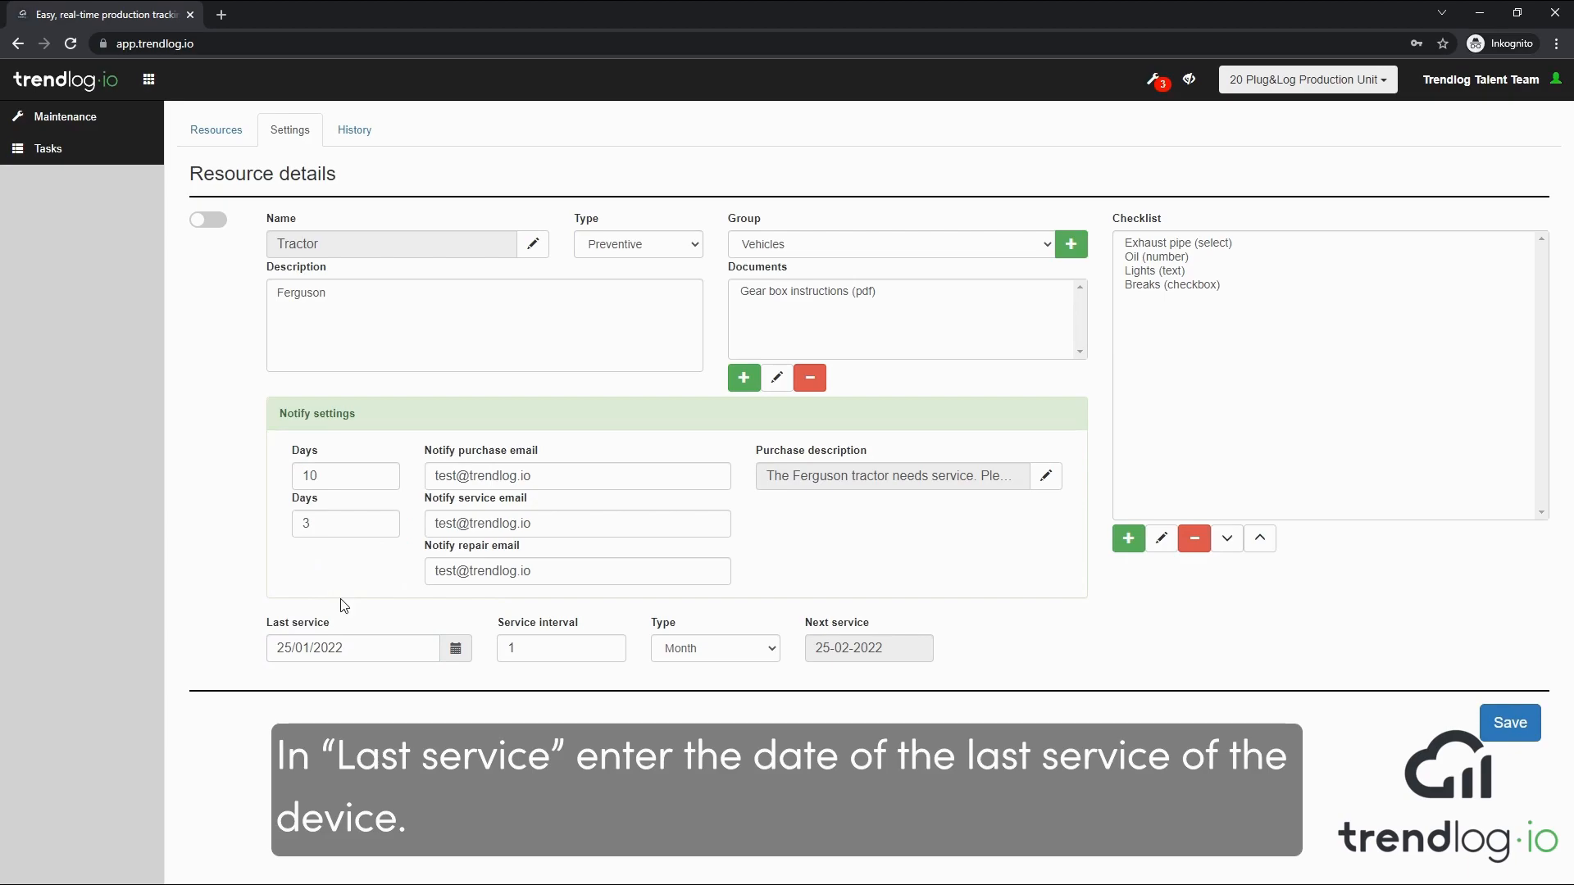
# Count the service interval in months and set it to 2
pyautogui.click(773, 652)
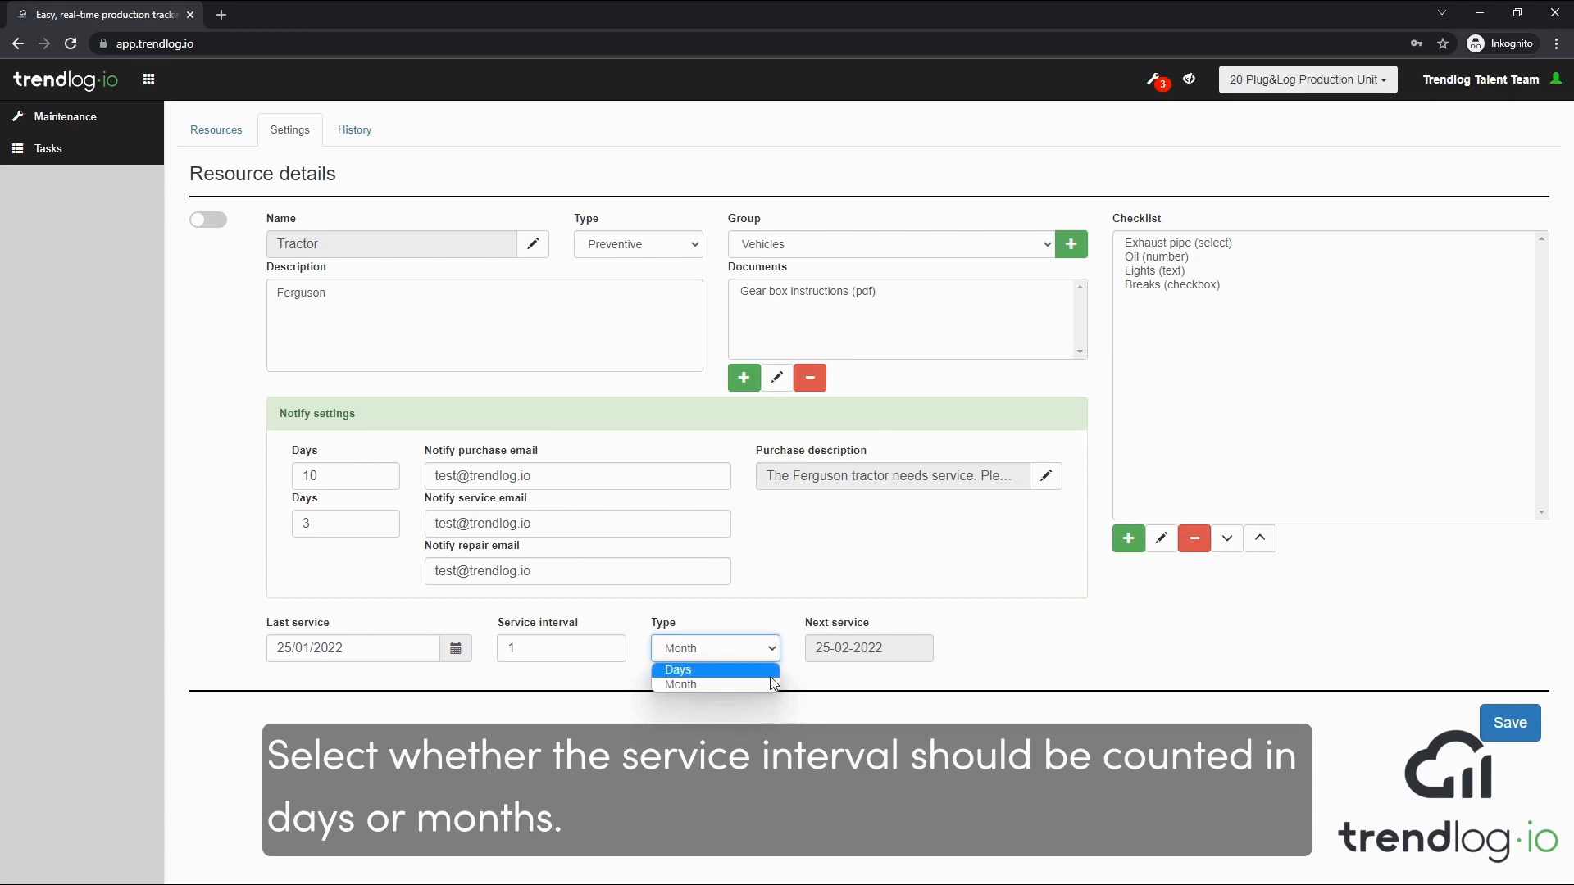
pyautogui.click(767, 686)
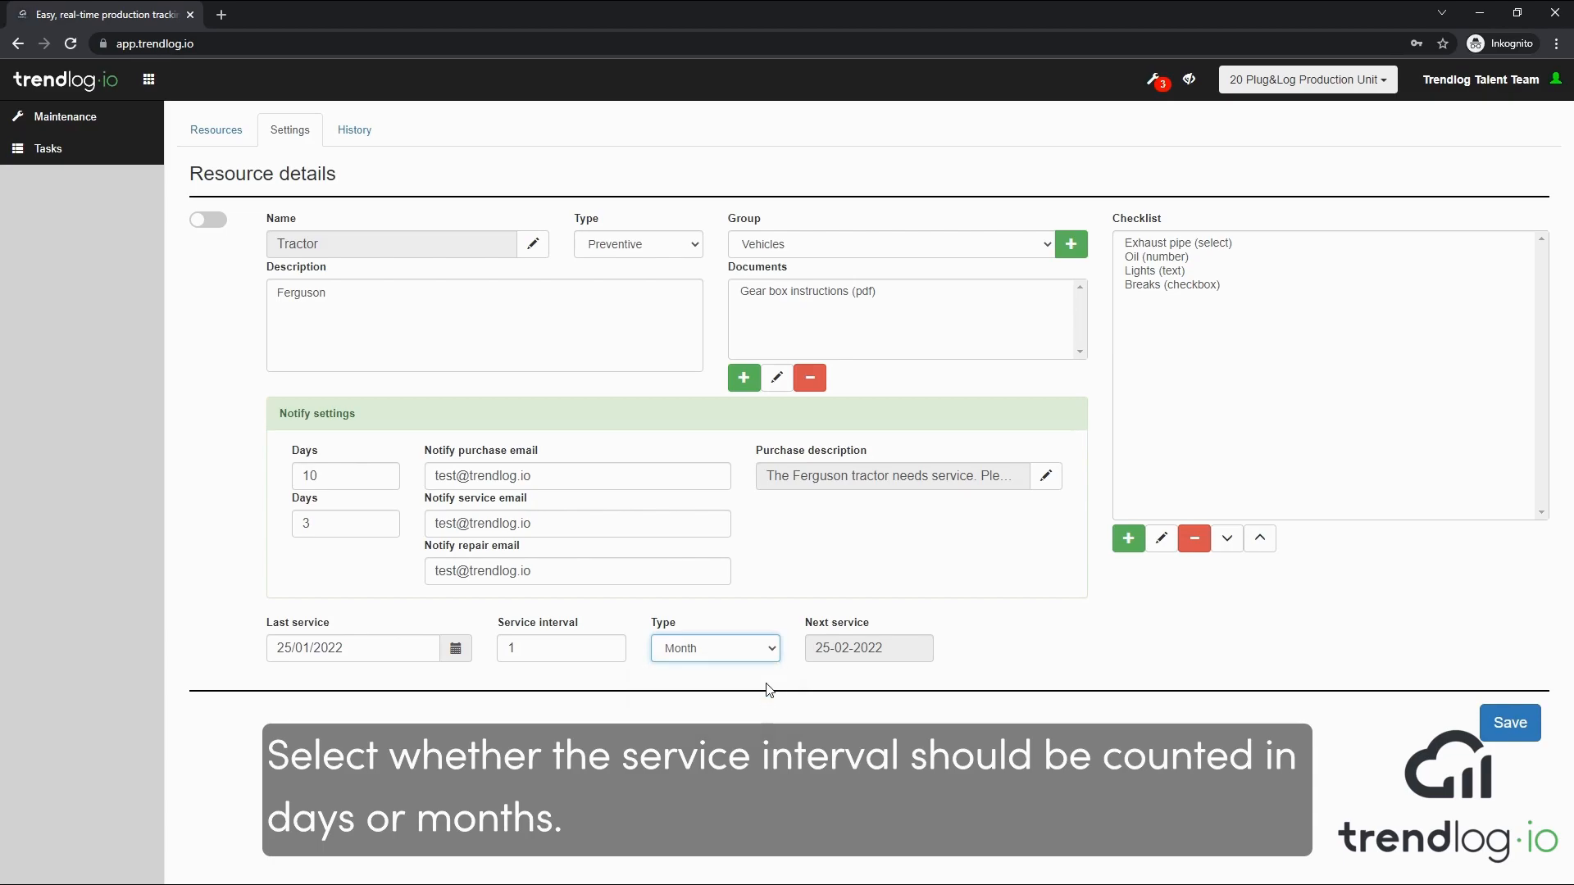
pyautogui.click(609, 646)
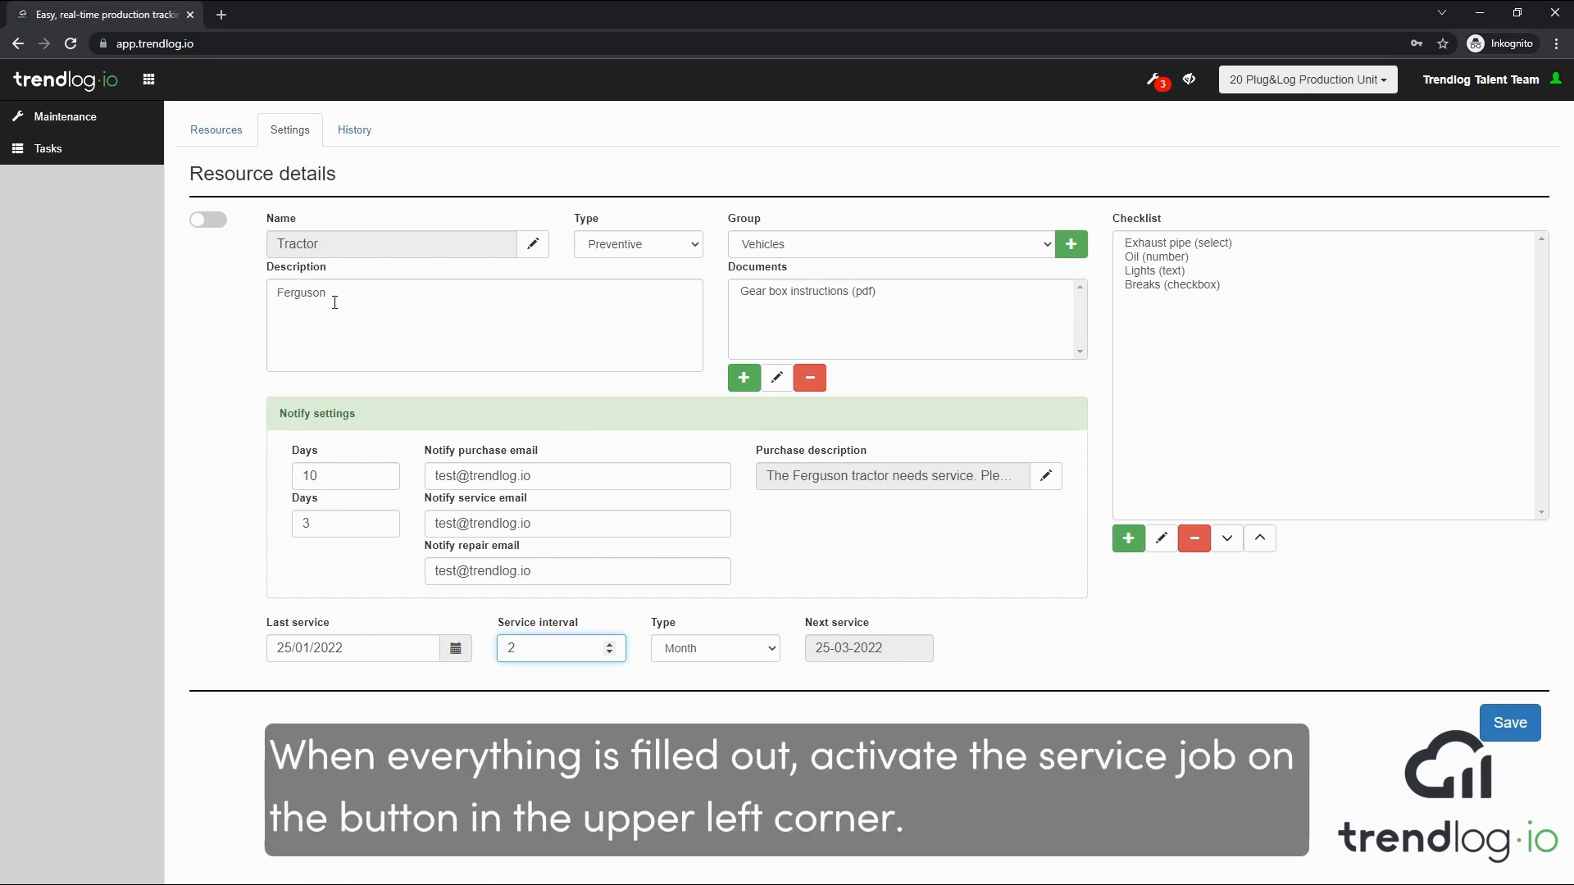
# Activate the Tractor service job and save the resource details
pyautogui.click(198, 221)
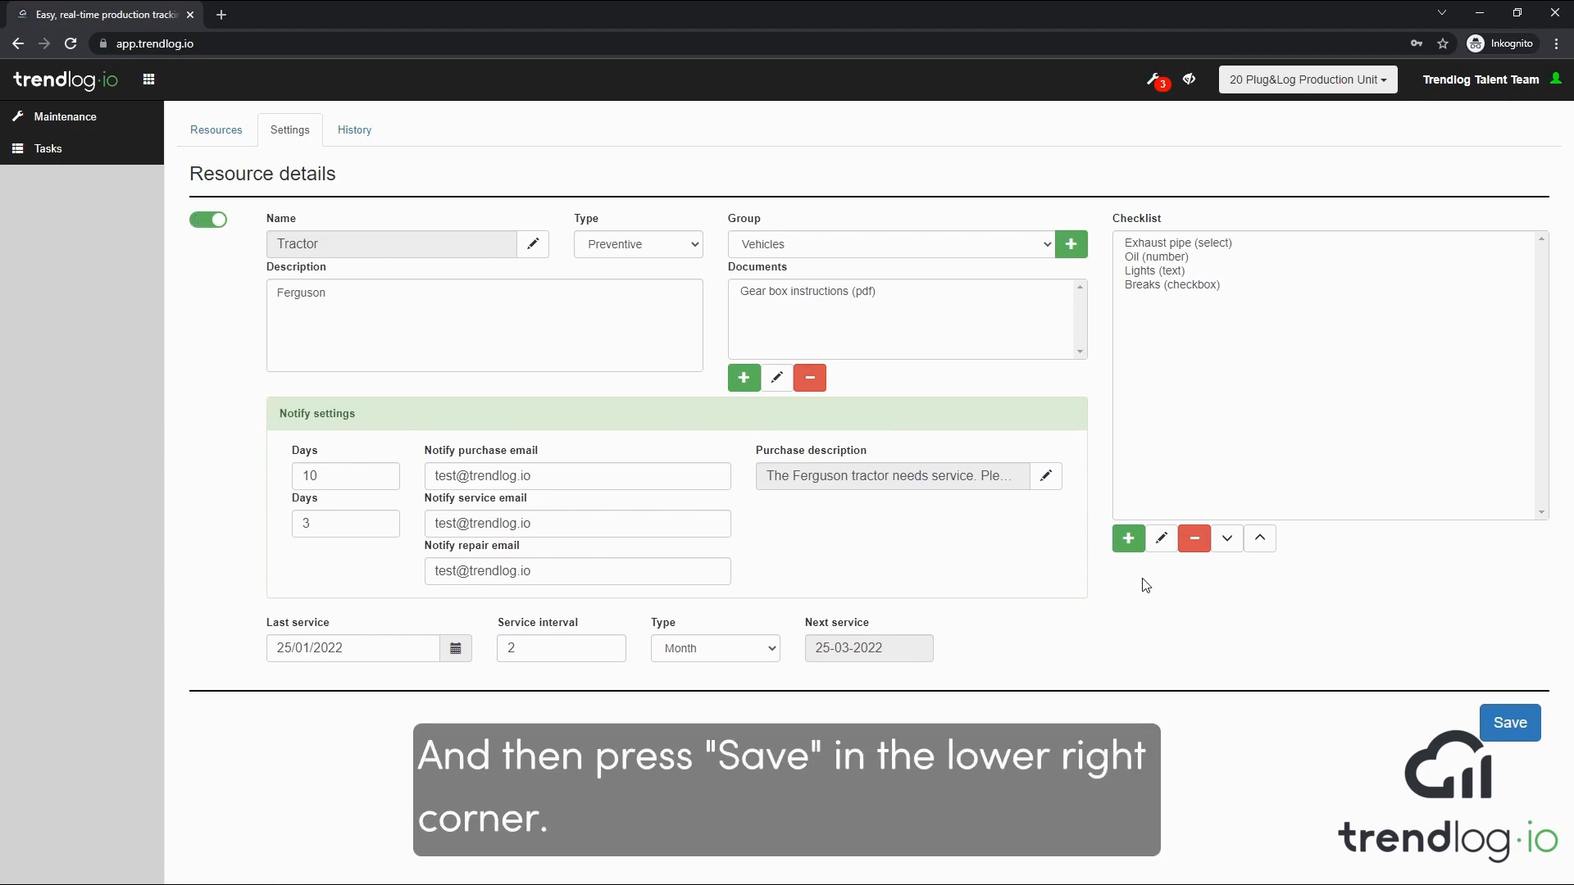
pyautogui.click(1519, 719)
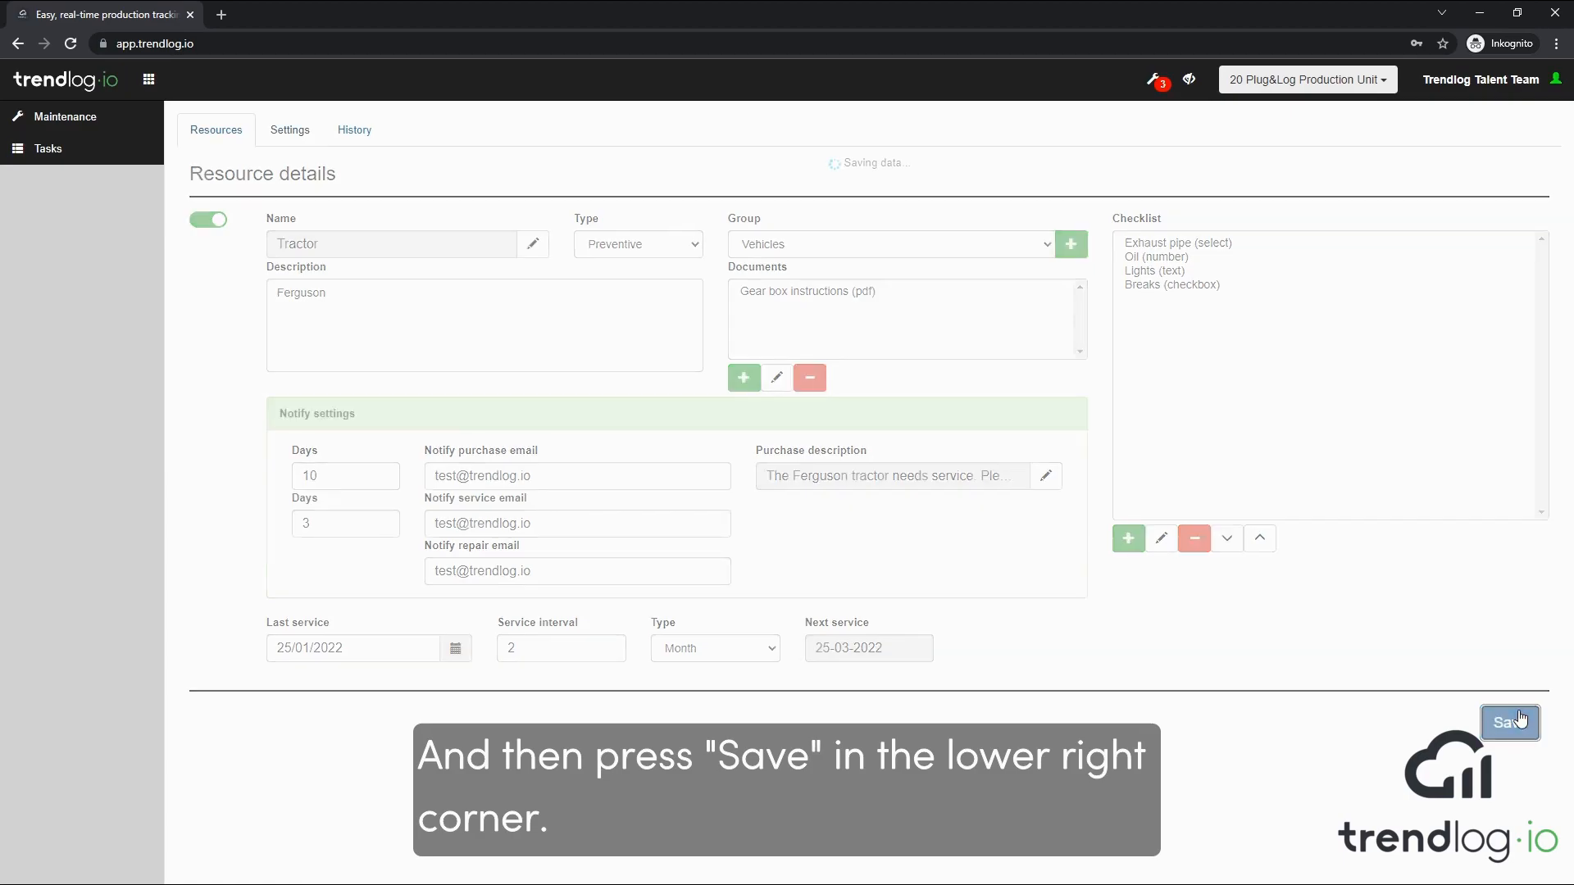